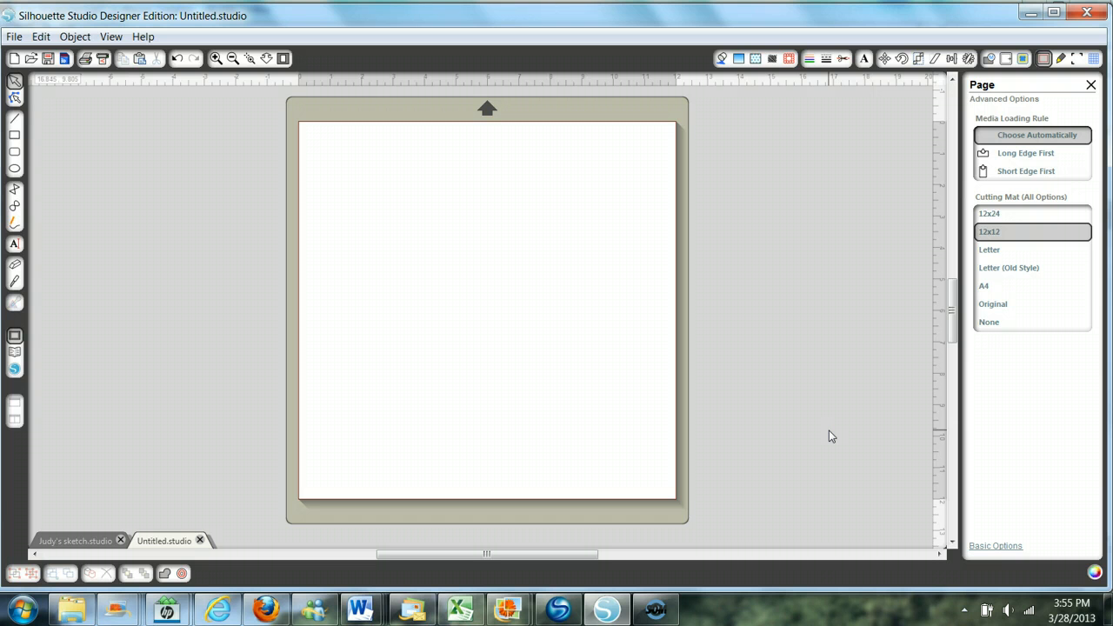
pyautogui.click(804, 430)
pyautogui.click(910, 454)
pyautogui.click(877, 355)
# - Draw a tall rectangle on the left half of the page and scale it to 5.5 in wide and 8.5 in high
pyautogui.click(14, 135)
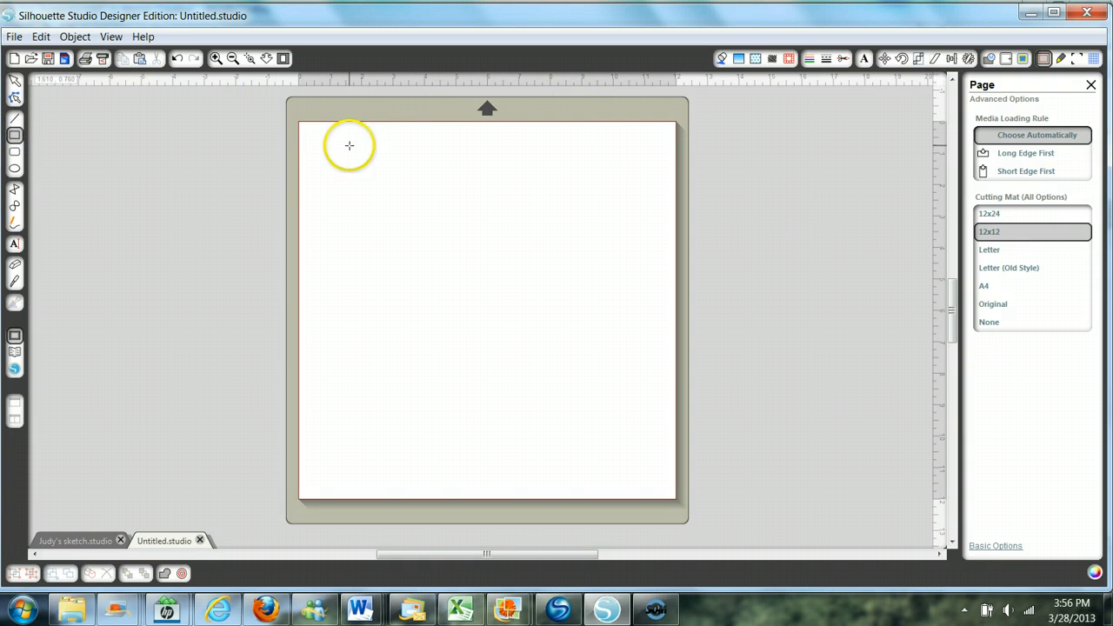
pyautogui.moveTo(346, 149)
pyautogui.mouseDown()
pyautogui.moveTo(333, 165)
pyautogui.moveTo(371, 435)
pyautogui.moveTo(488, 430)
pyautogui.mouseUp()
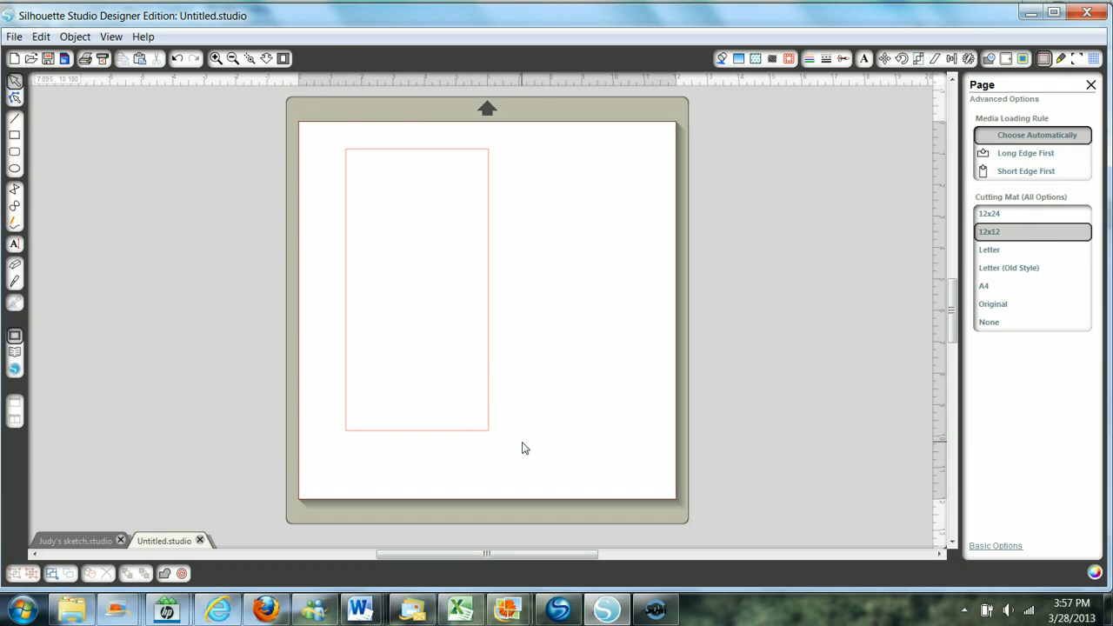
pyautogui.click(485, 378)
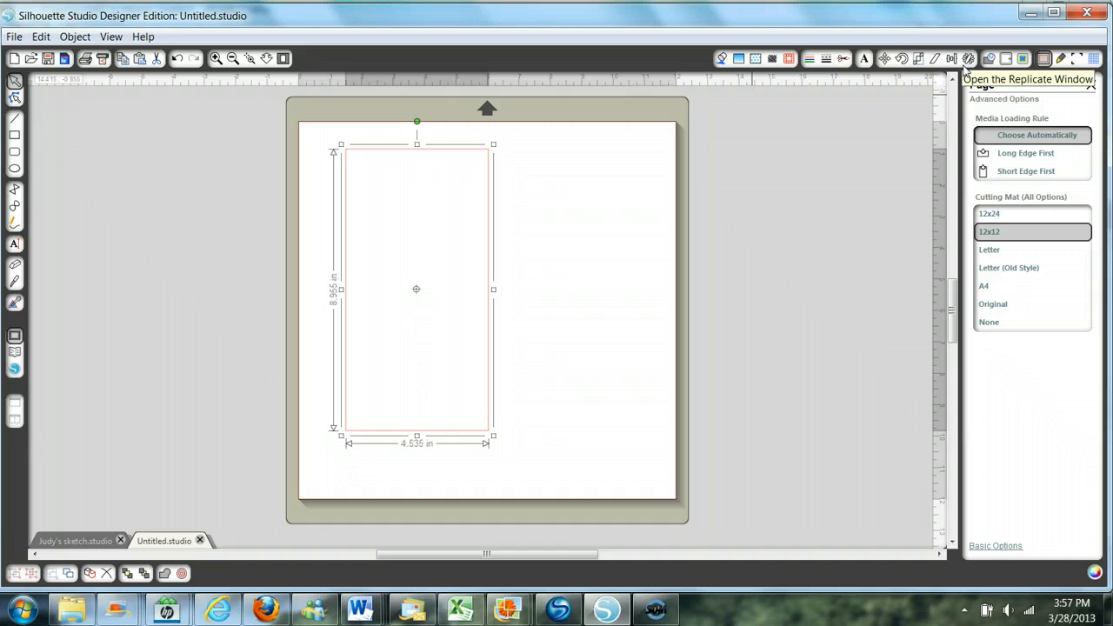
pyautogui.click(918, 59)
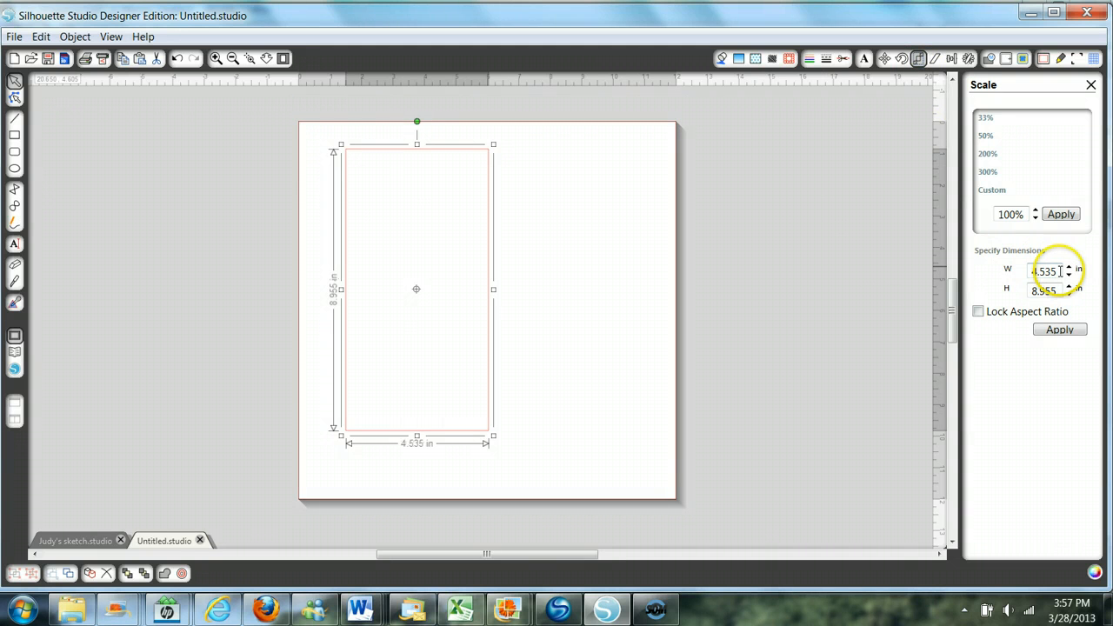
pyautogui.moveTo(1058, 270); pyautogui.dragTo(1028, 272)
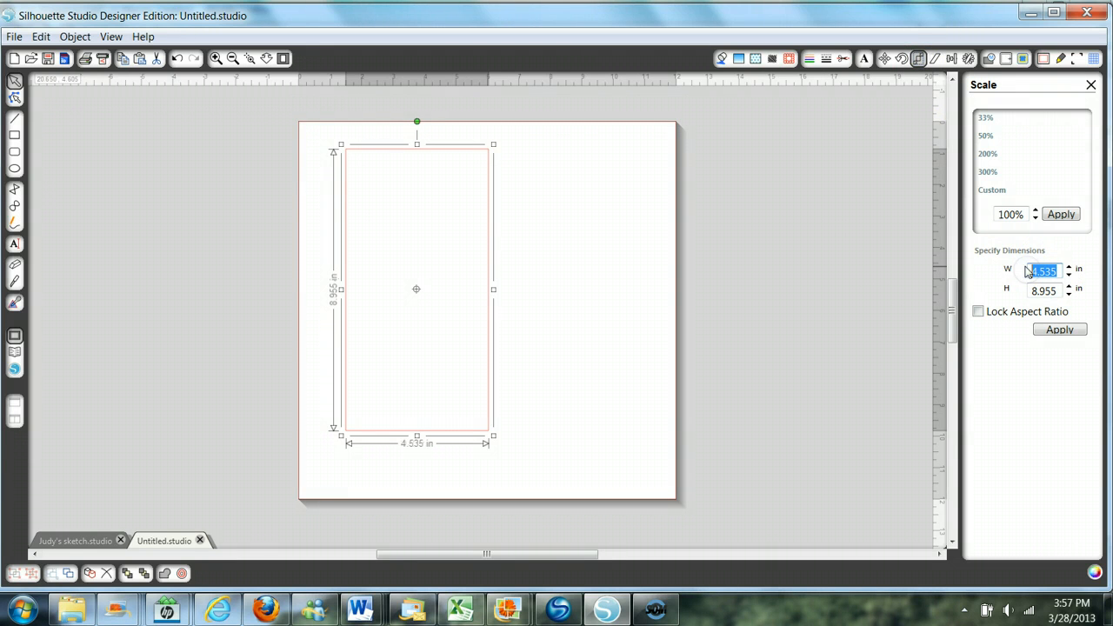
pyautogui.write('5.5')
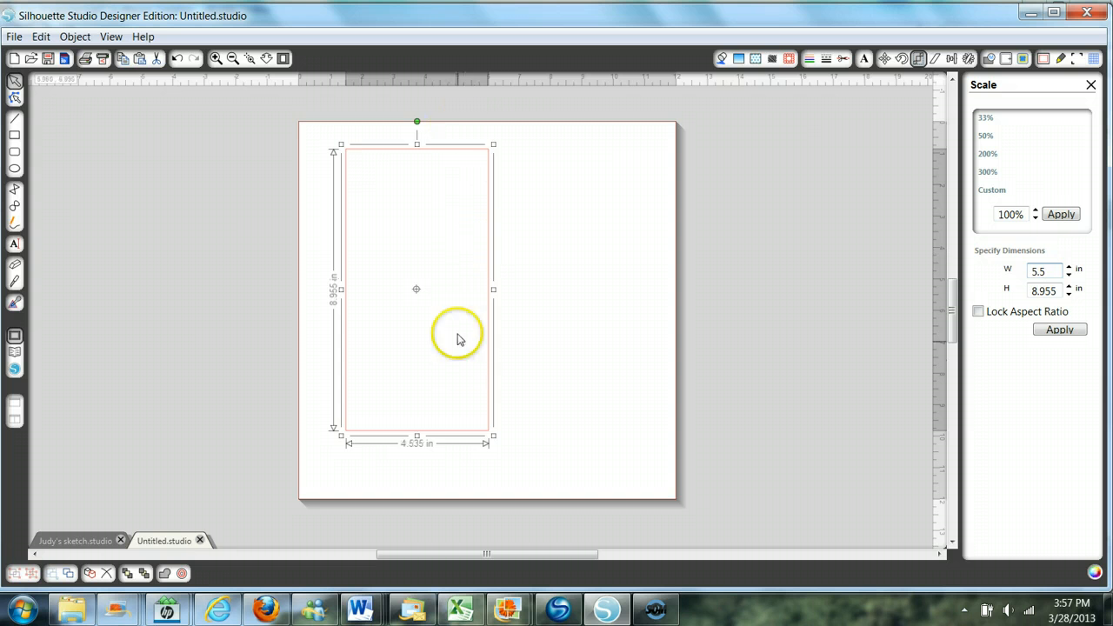
pyautogui.press('Tab')
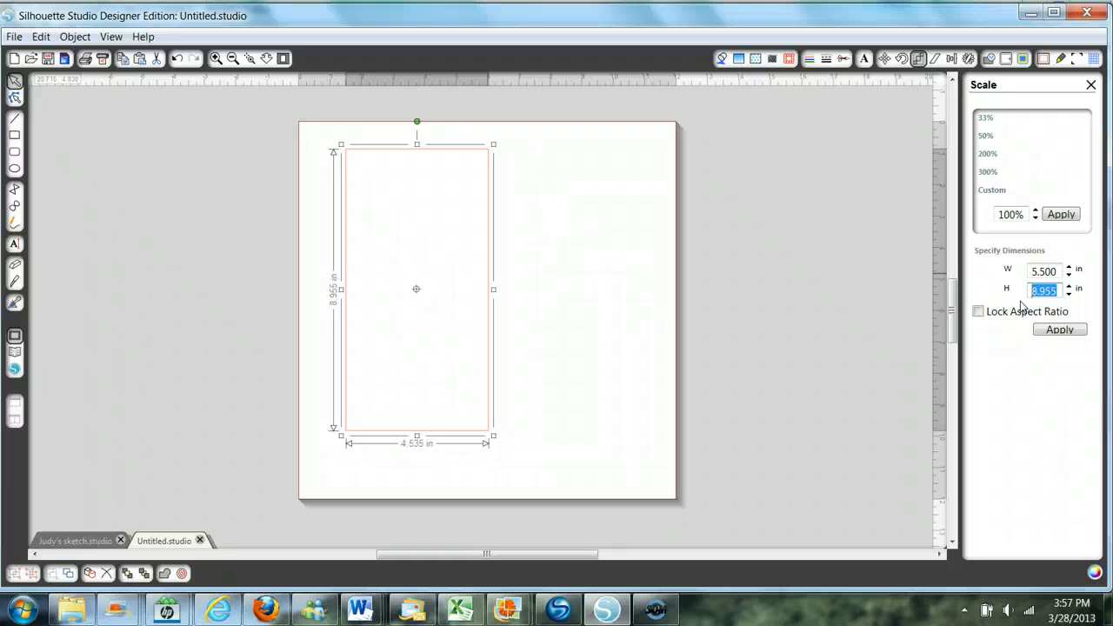
pyautogui.write('8.5')
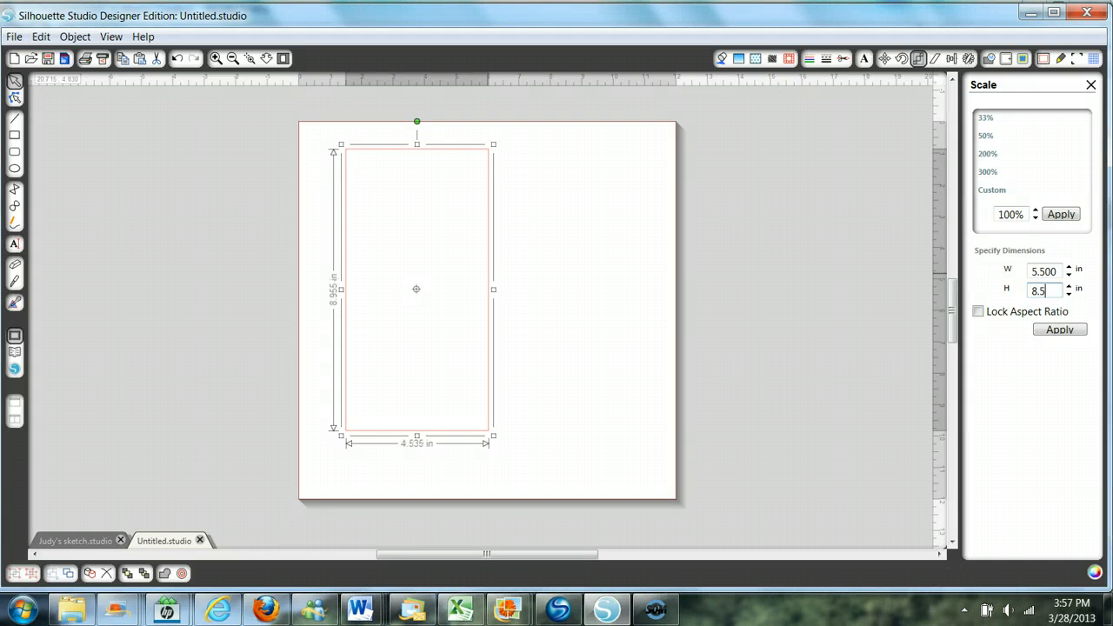
pyautogui.click(1063, 334)
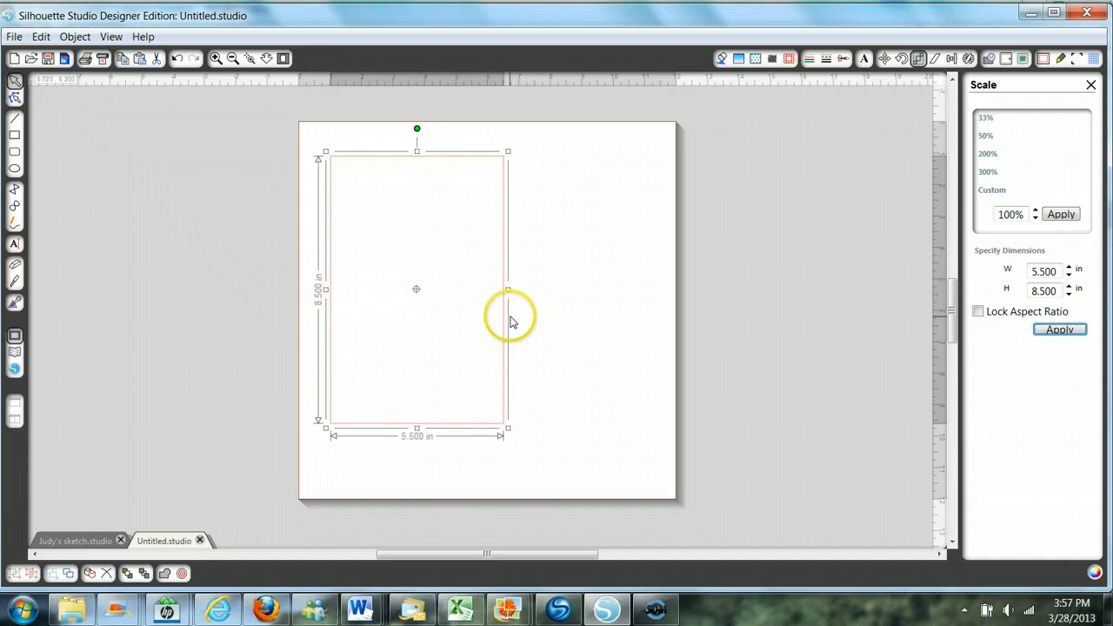
# - Draw a second rectangle about 5.8 in wide and 3.8 in high and move it over the lower half of the first rectangle
pyautogui.click(15, 134)
pyautogui.moveTo(543, 234); pyautogui.dragTo(725, 355)
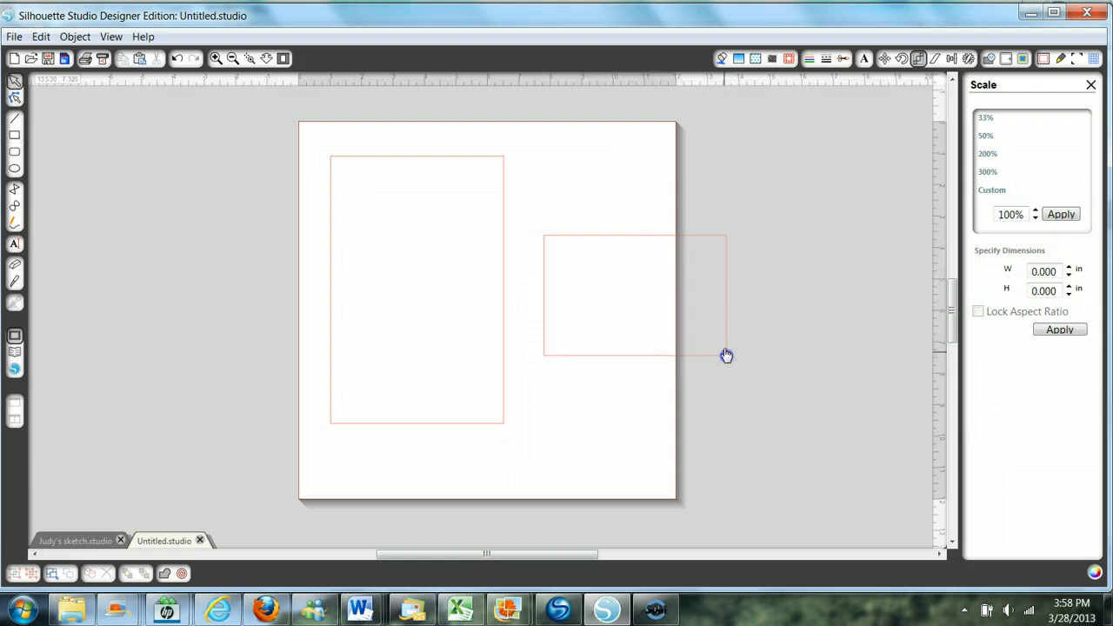
pyautogui.moveTo(658, 243); pyautogui.dragTo(447, 304)
pyautogui.click(519, 347)
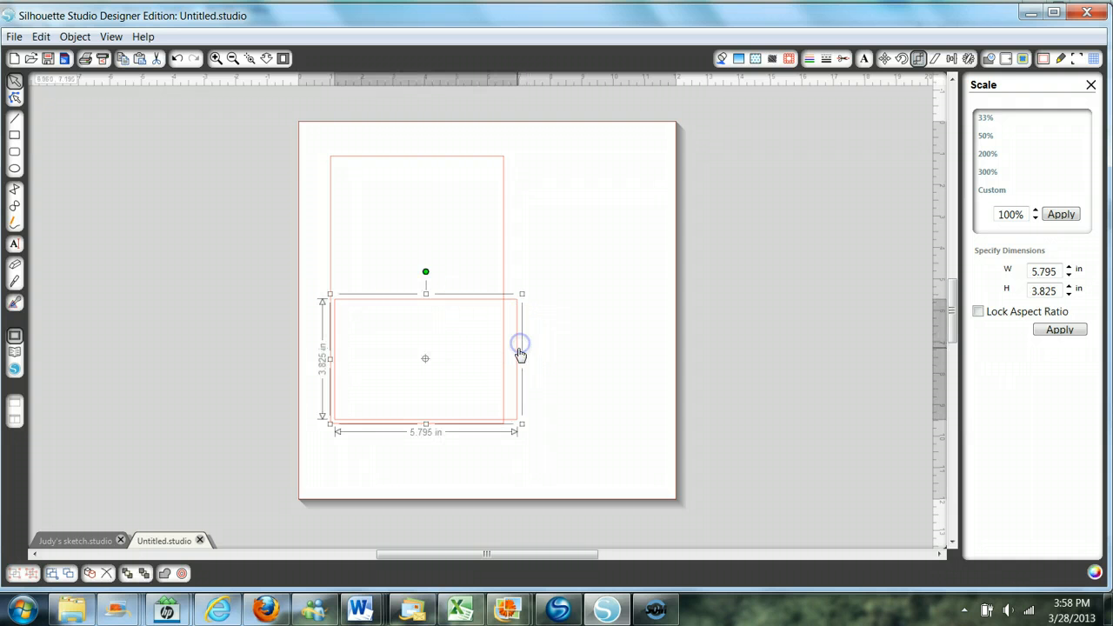
# - Narrow the second rectangle to about 5.26 in so it fits between the sides of the larger rectangle
pyautogui.click(266, 62)
pyautogui.moveTo(251, 288); pyautogui.dragTo(249, 393)
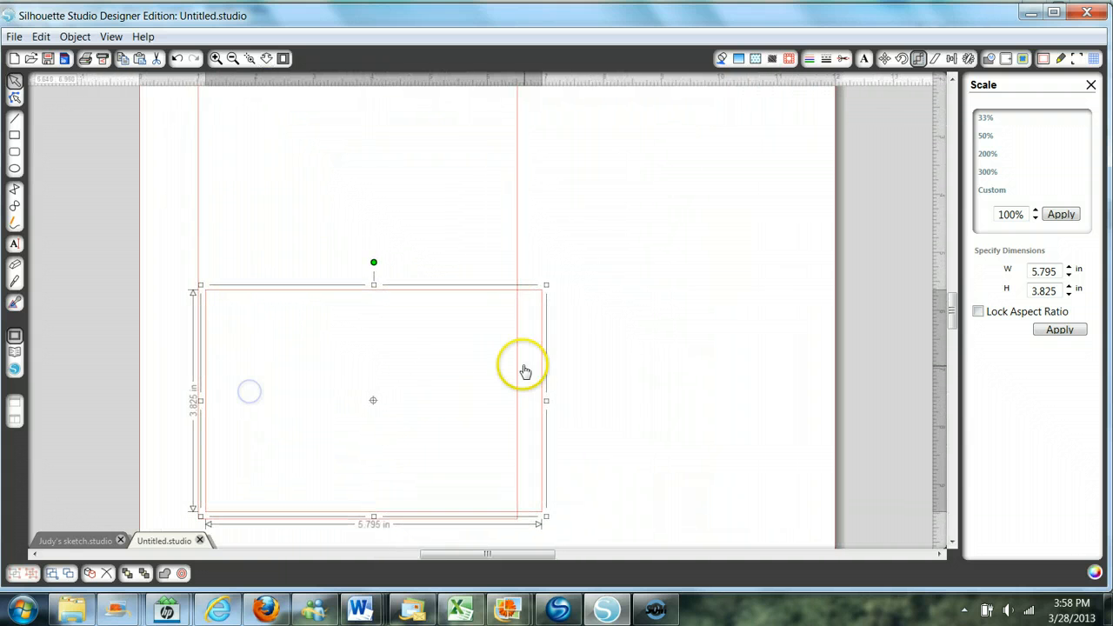
pyautogui.moveTo(546, 400); pyautogui.dragTo(515, 391)
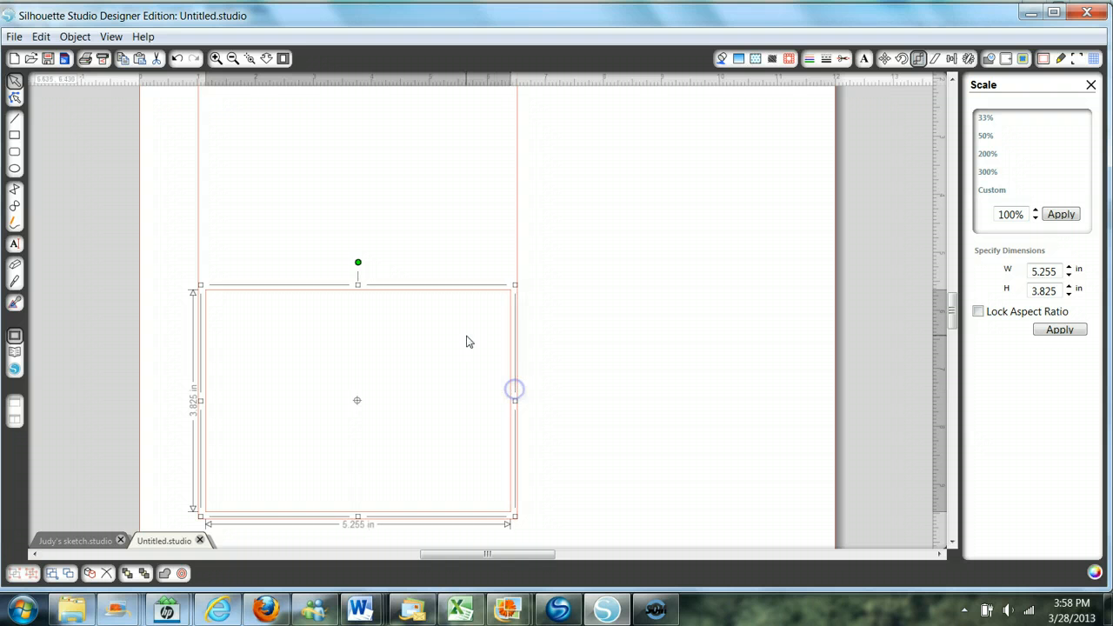
pyautogui.click(539, 495)
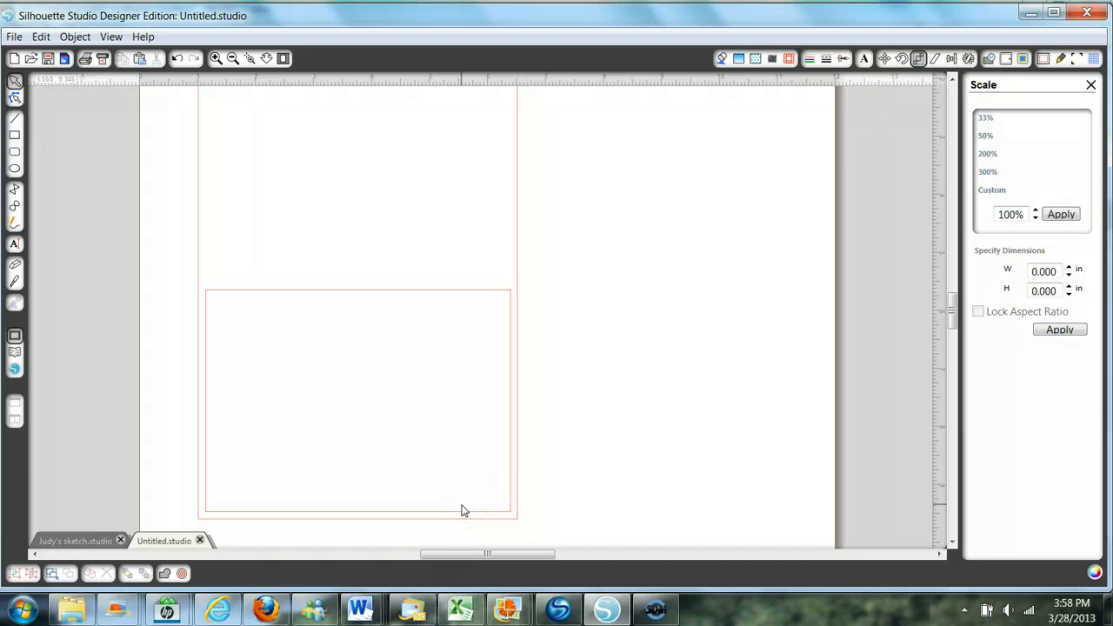
# - Scale the smaller rectangle to 5.25 in wide and 4 in high
pyautogui.click(427, 291)
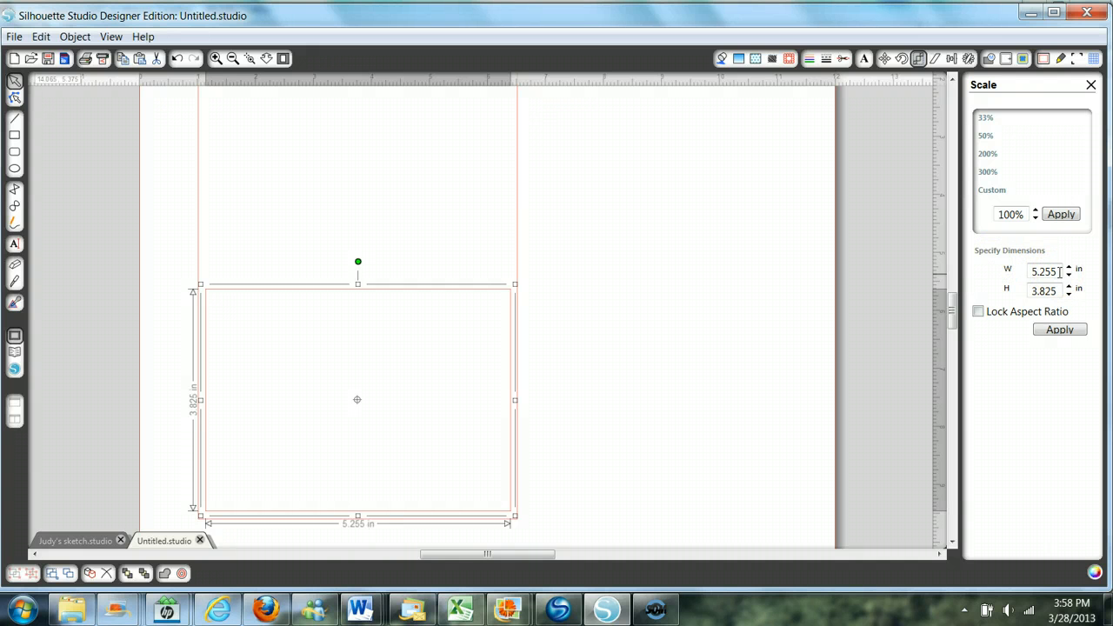
pyautogui.moveTo(1059, 271); pyautogui.dragTo(1026, 277)
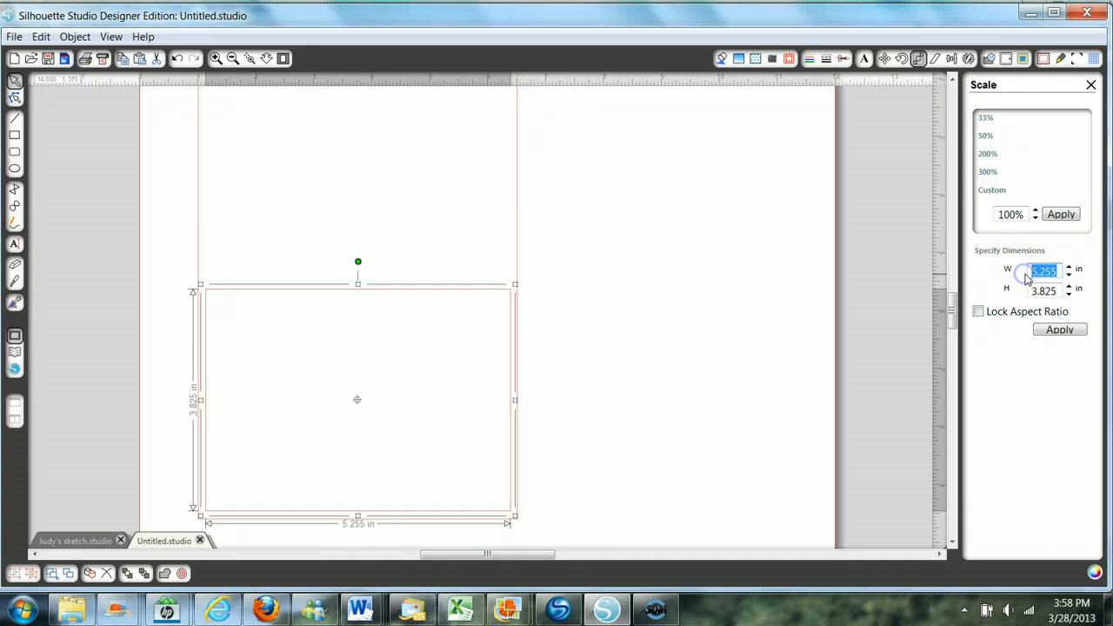
pyautogui.write('5')
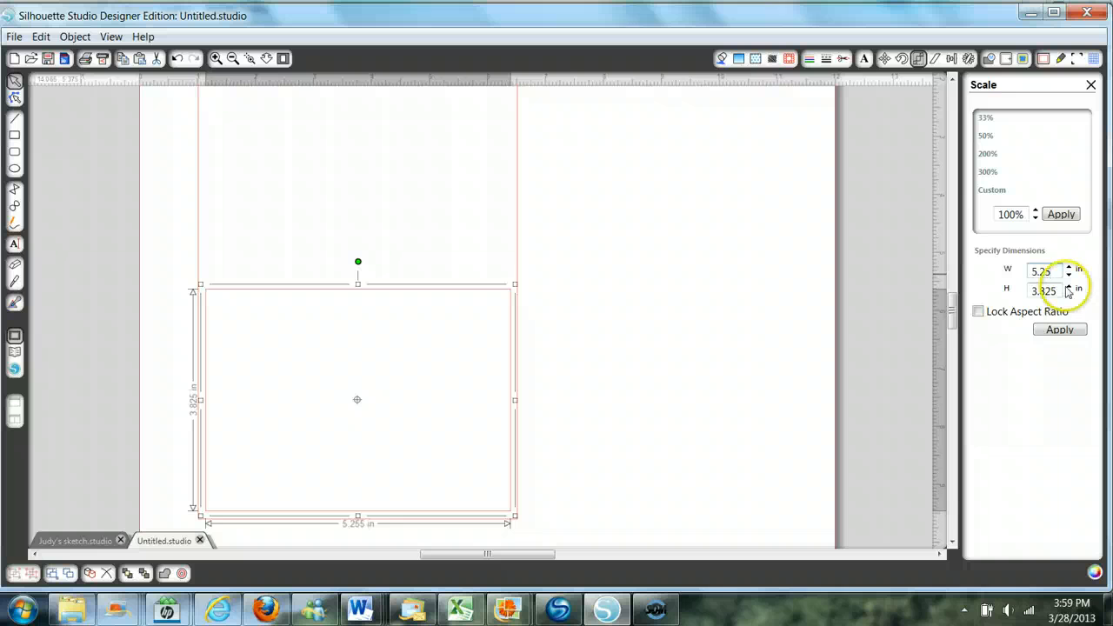
pyautogui.moveTo(1055, 291); pyautogui.dragTo(1012, 292)
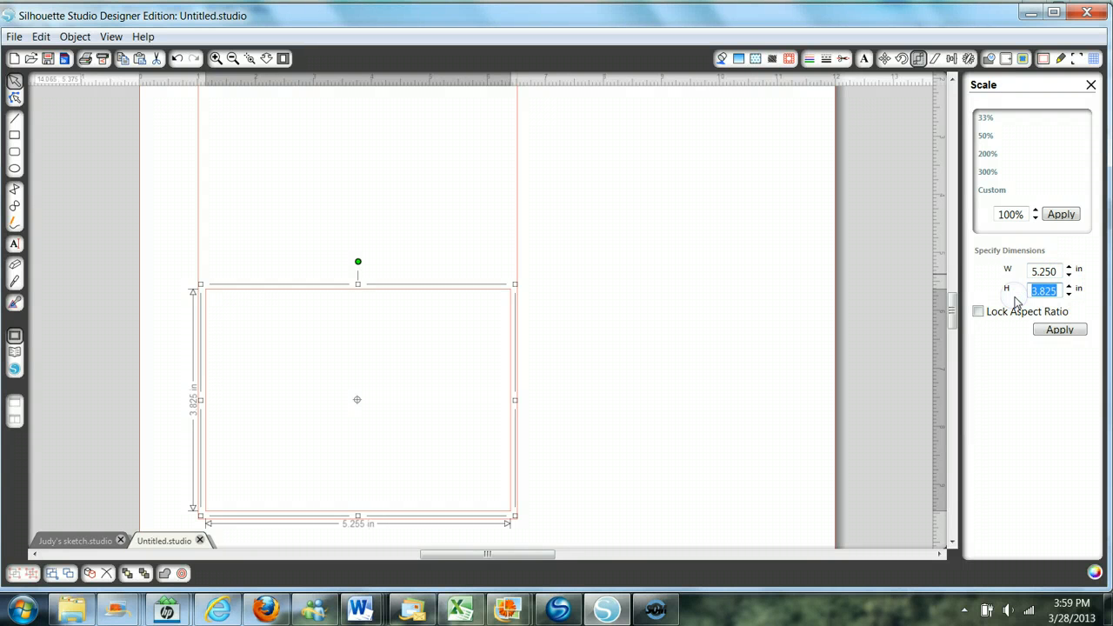
pyautogui.write('4')
pyautogui.click(1056, 331)
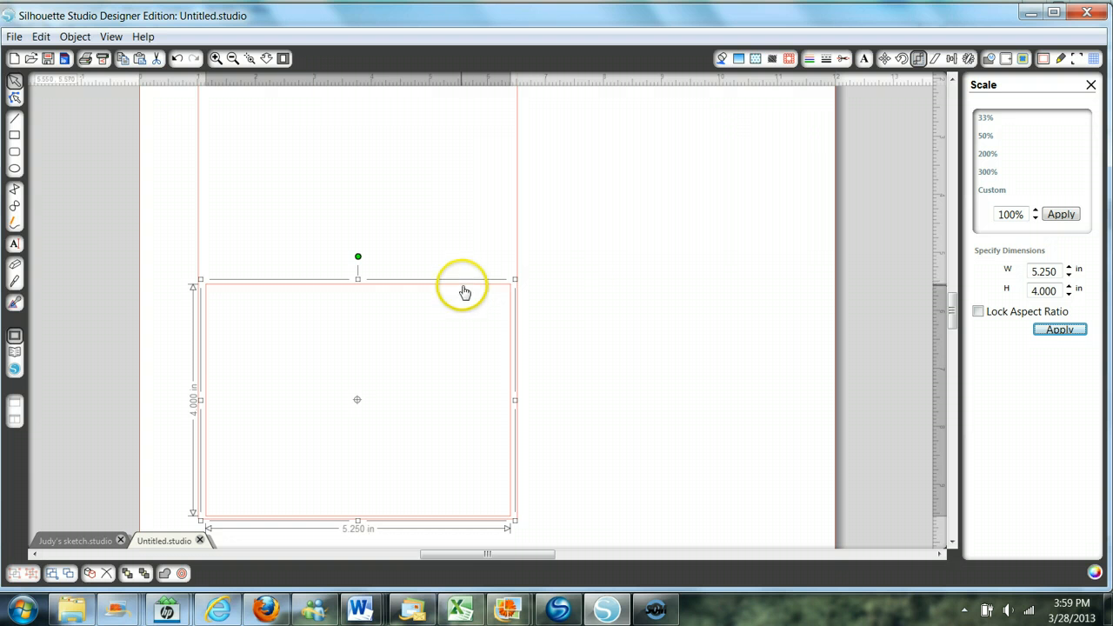
pyautogui.click(583, 273)
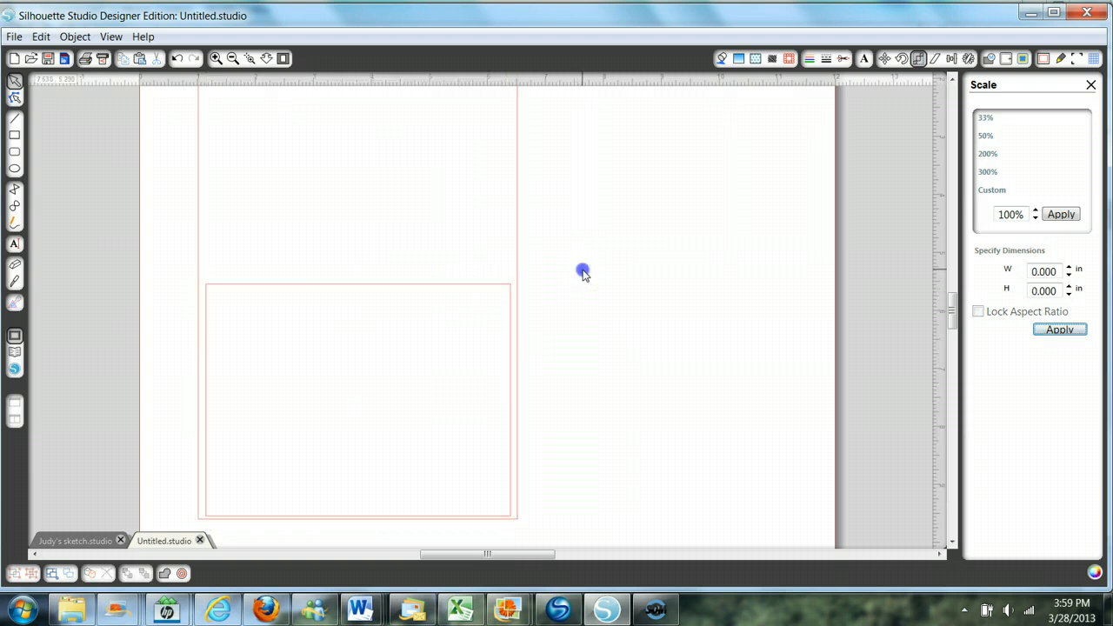
# - Try to create an internal offset of 0.125 in inside the 5.25 by 4 in rectangle
pyautogui.click(359, 289)
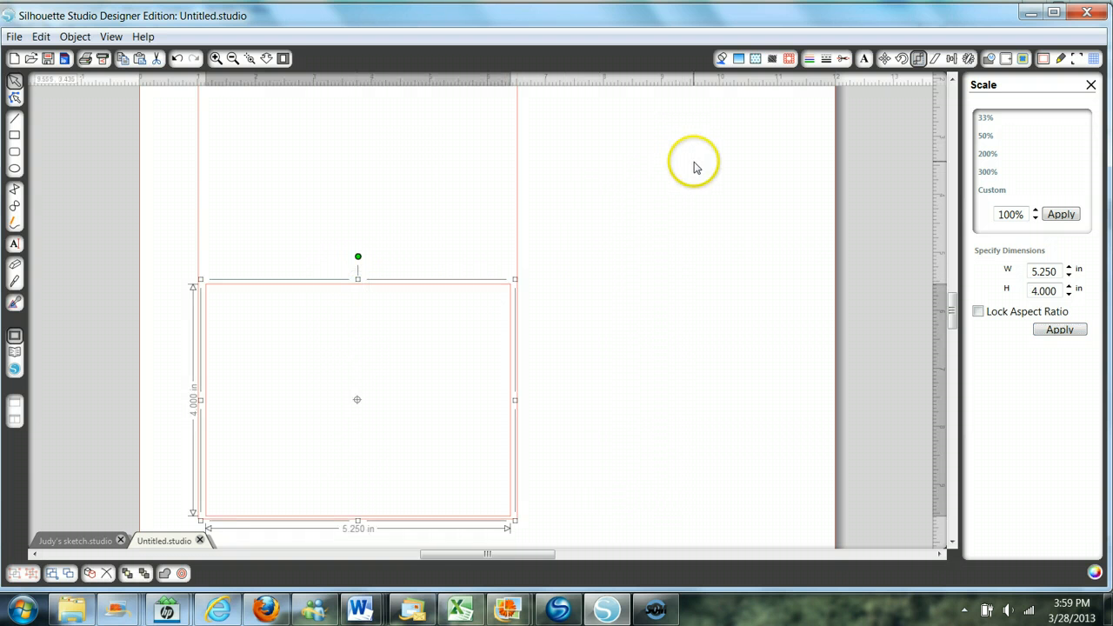
pyautogui.click(1006, 58)
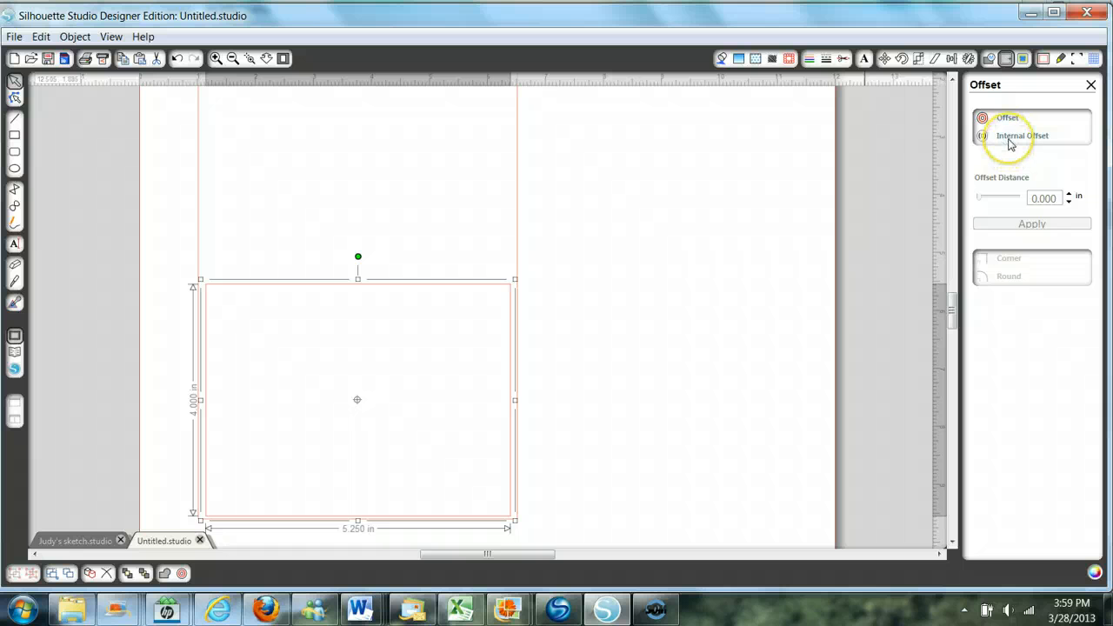
pyautogui.click(1009, 137)
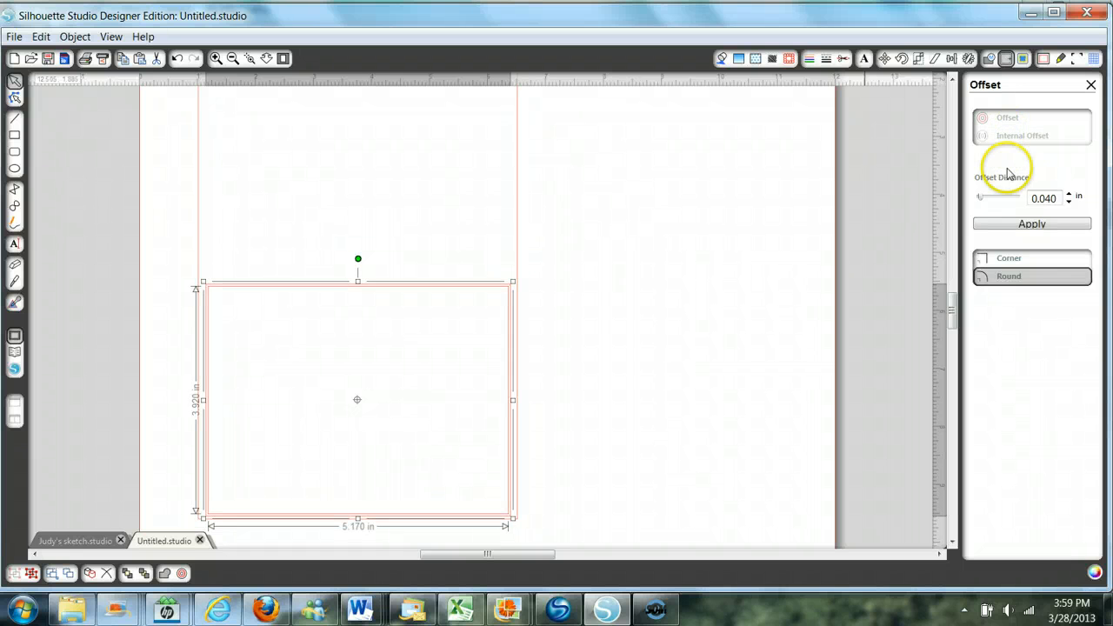
pyautogui.doubleClick(1051, 199)
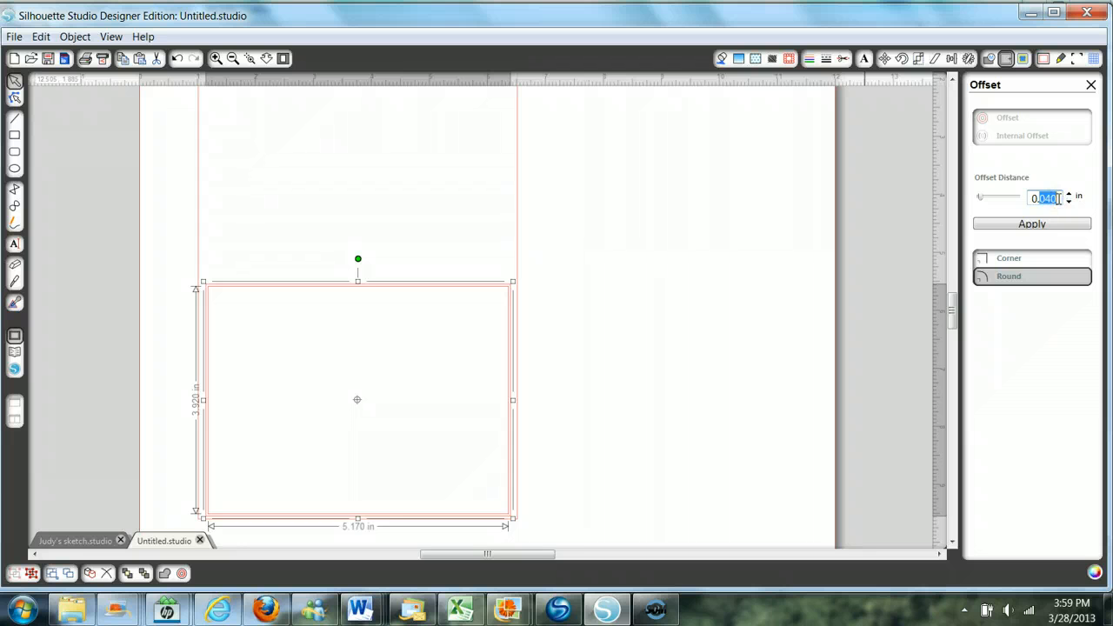
pyautogui.press('BackSpace')
pyautogui.write('125')
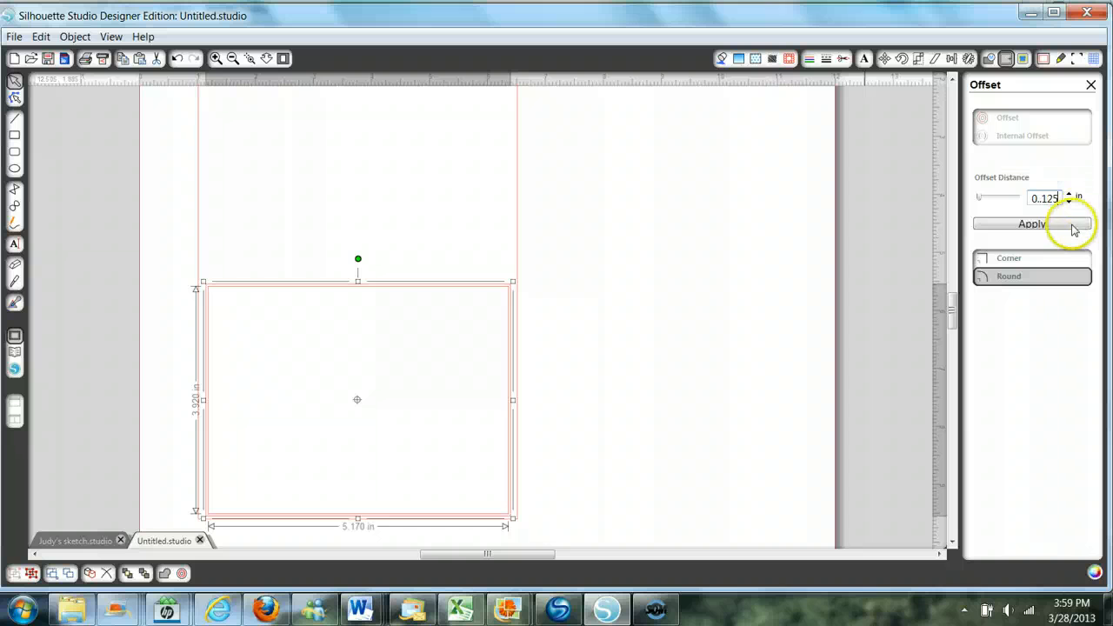
pyautogui.click(1026, 229)
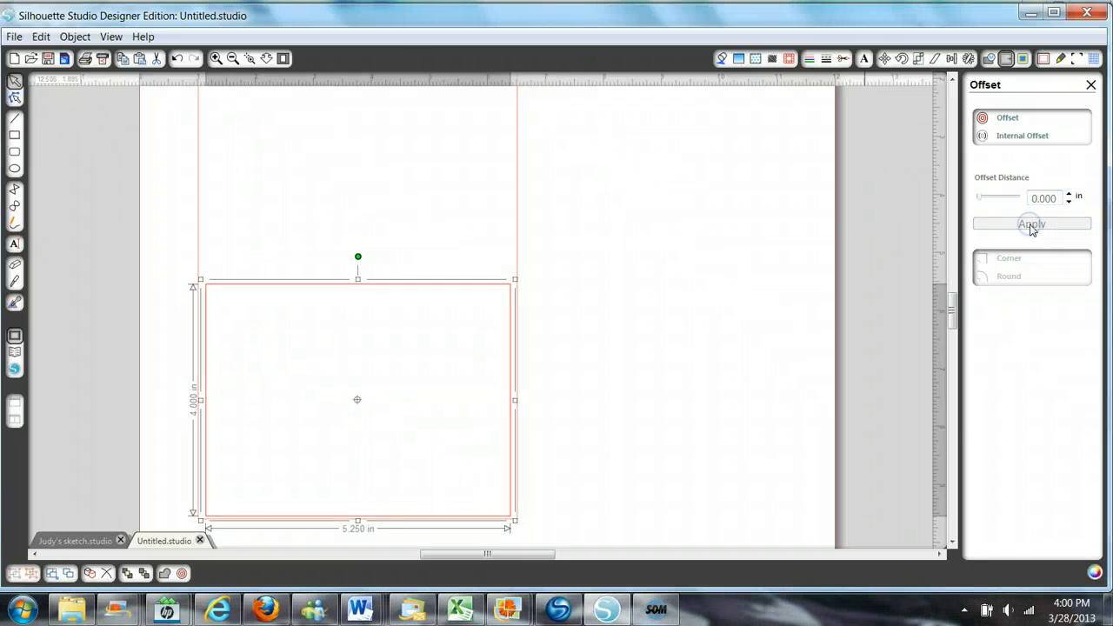
pyautogui.click(1034, 227)
pyautogui.hotkey('ctrl', 'z')
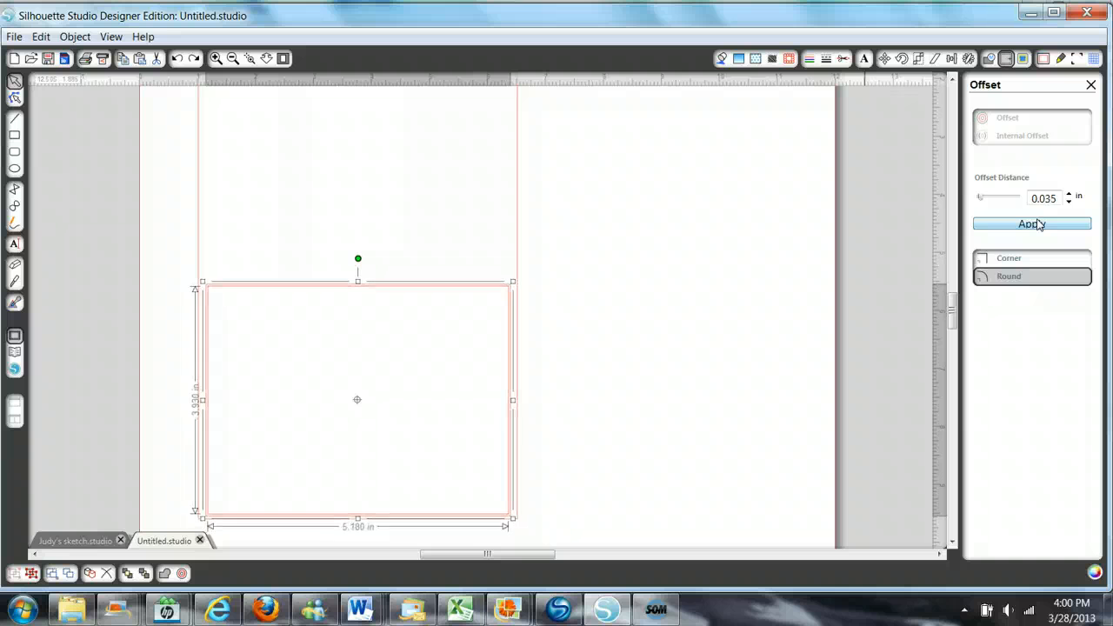
pyautogui.hotkey('ctrl', 'z')
# - Create an internal offset of the 5.25 by 4 in rectangle at a distance of 0.125 in
pyautogui.click(1011, 134)
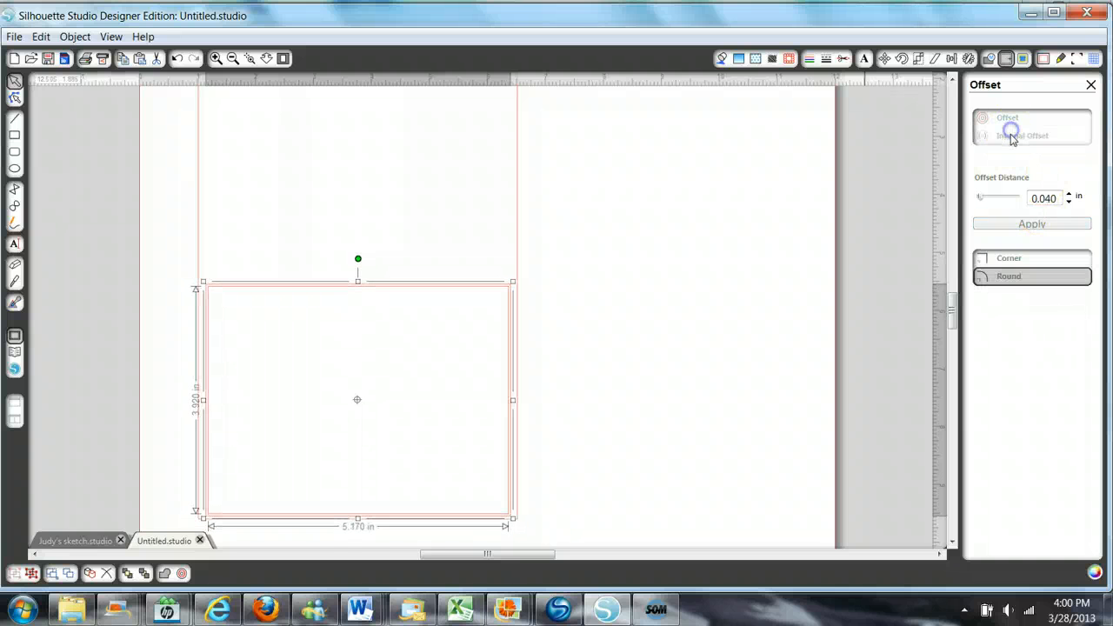
pyautogui.moveTo(1059, 198); pyautogui.dragTo(1045, 199)
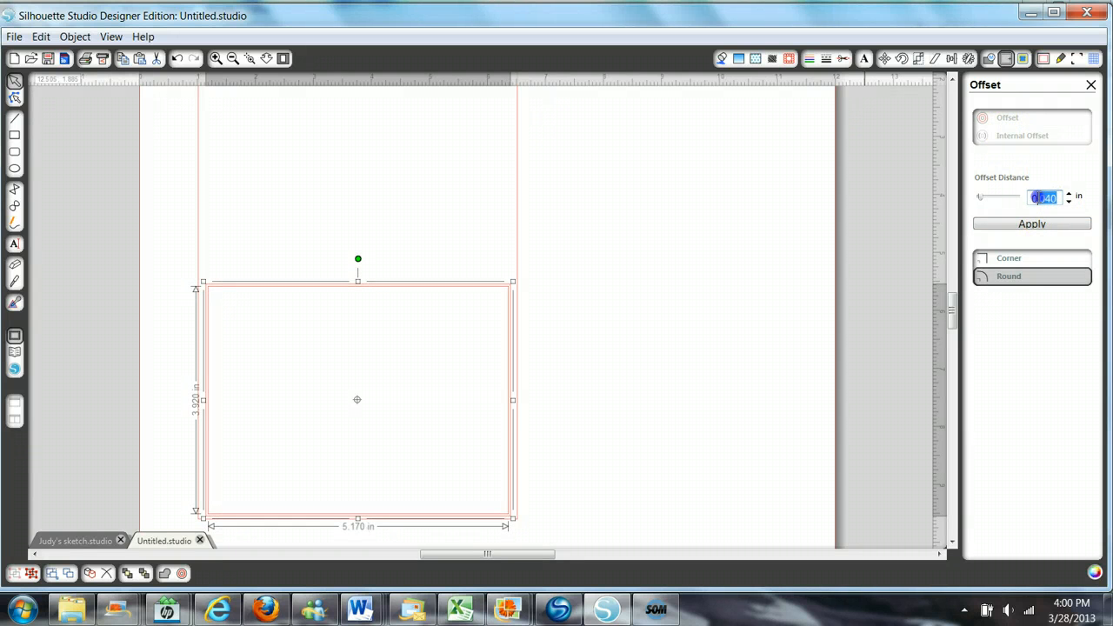
pyautogui.write('.125')
pyautogui.click(1044, 224)
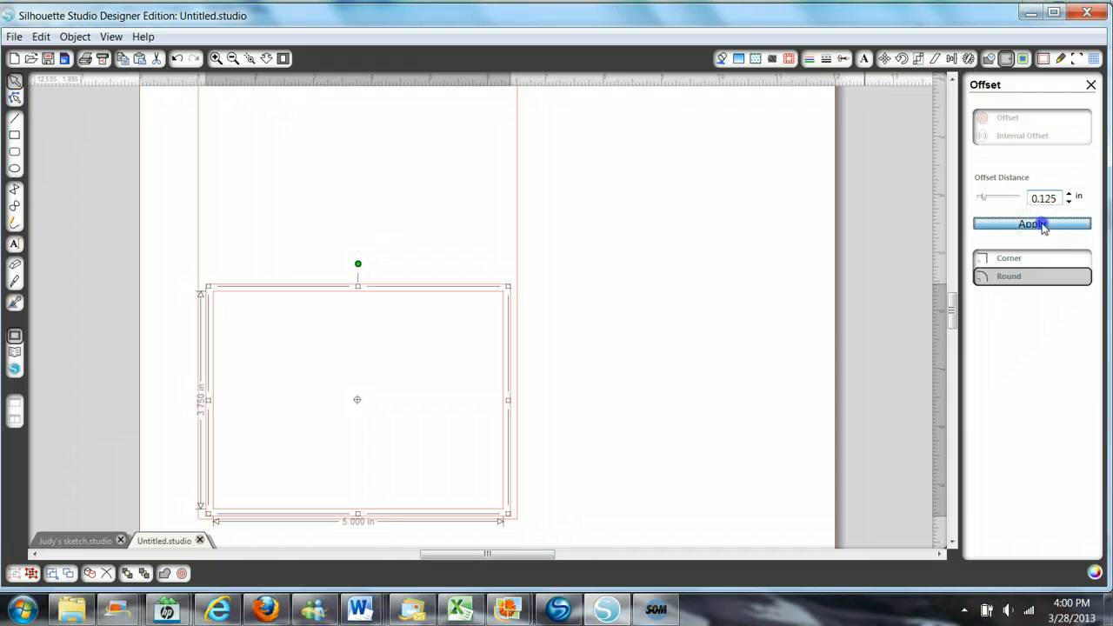
pyautogui.click(721, 295)
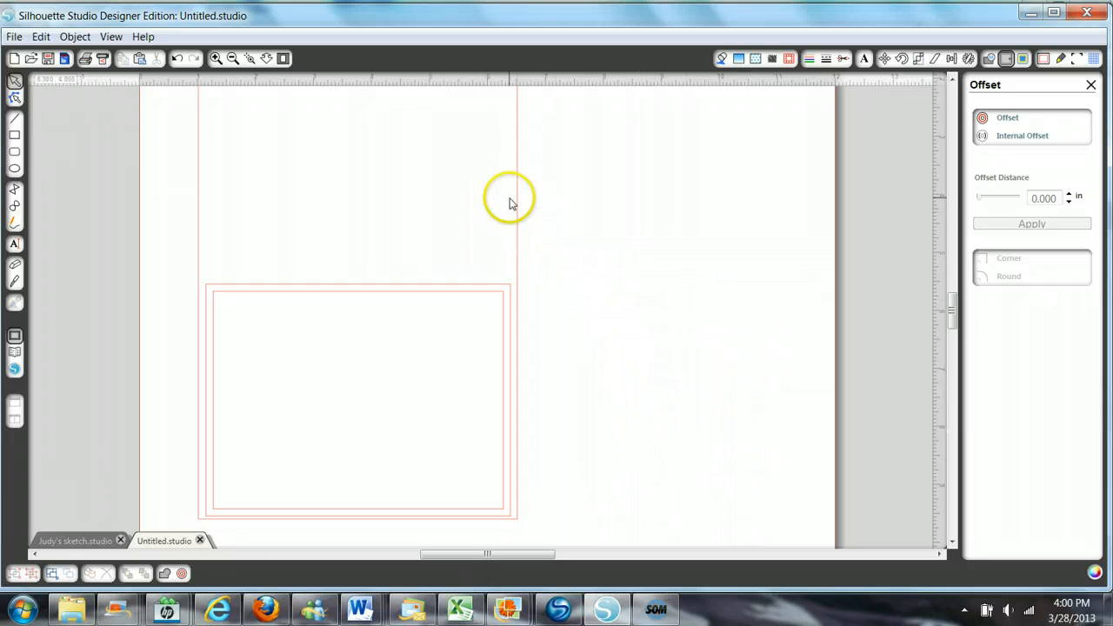
# - Fill the inner offset rectangle with the white pattern of small black polka dots
pyautogui.click(446, 299)
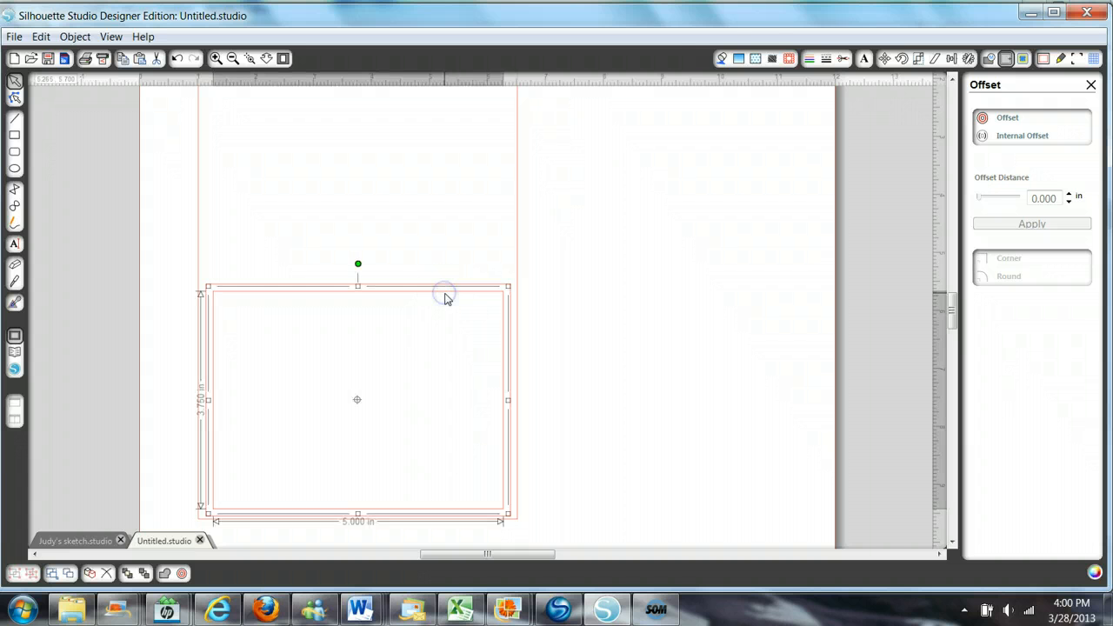
pyautogui.click(754, 58)
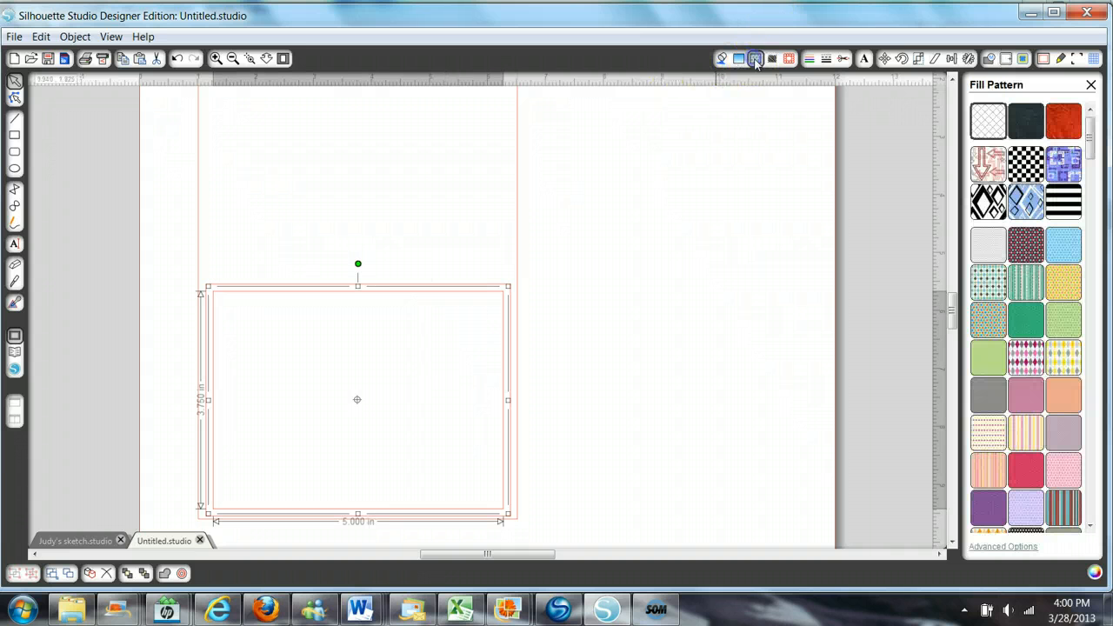
pyautogui.click(987, 248)
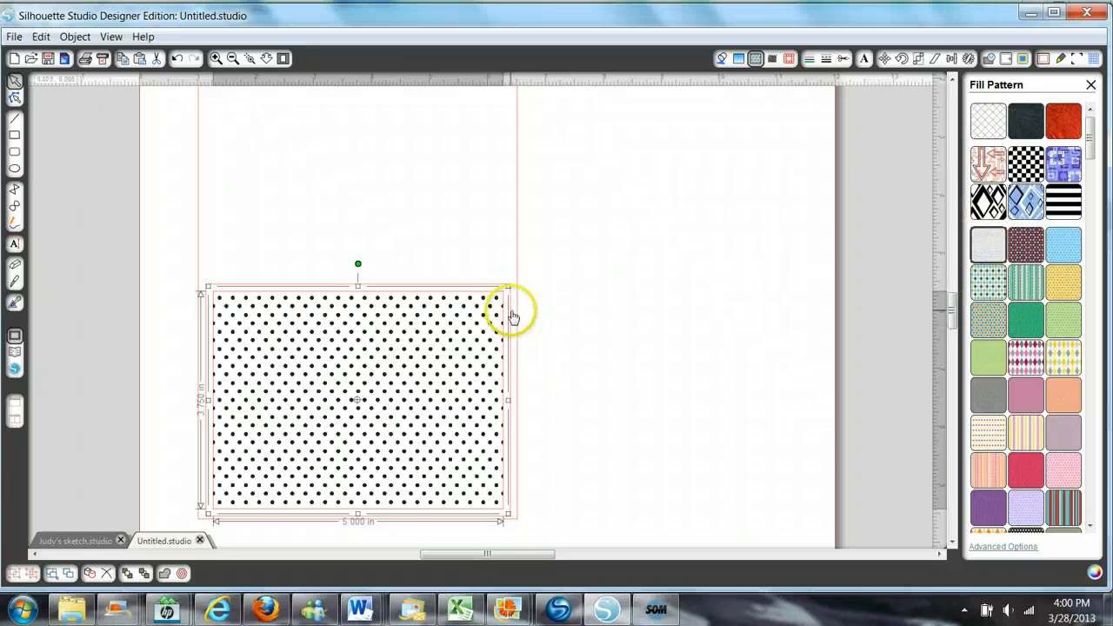
# - Fill the 5.25 by 4 in rectangle behind the polka-dot mat with the dark charcoal texture pattern
pyautogui.click(642, 254)
pyautogui.click(453, 284)
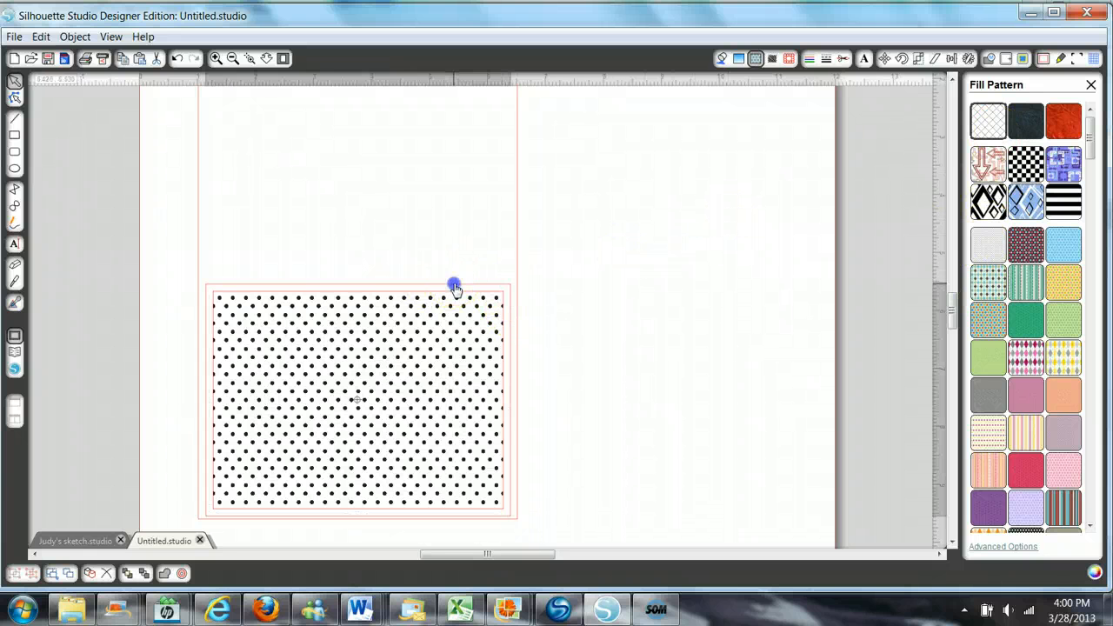
pyautogui.click(1027, 122)
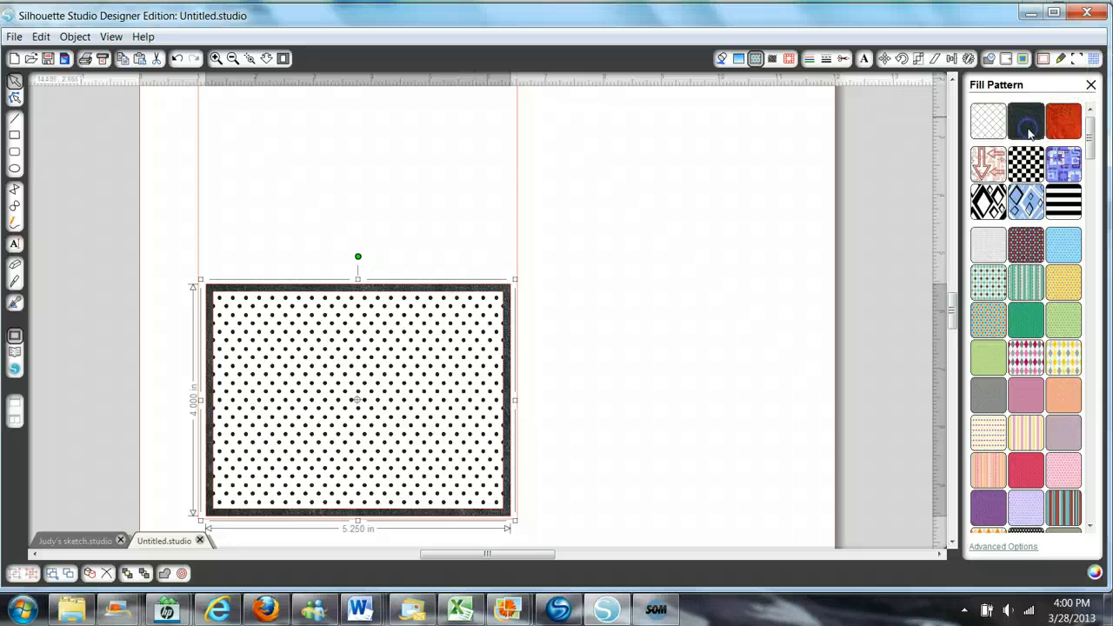
pyautogui.click(489, 231)
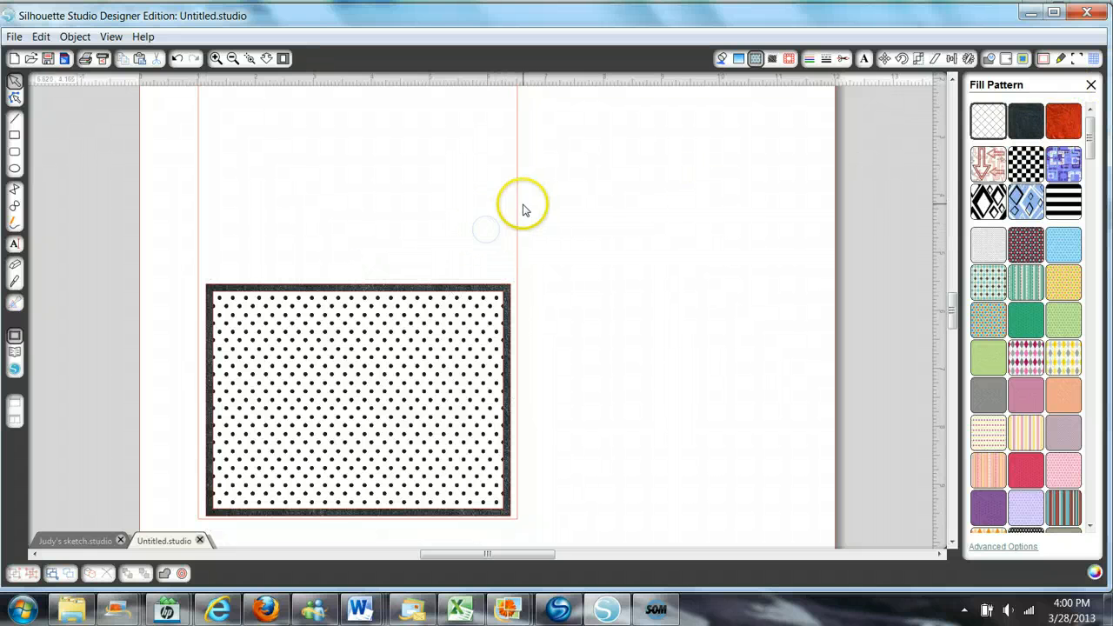
# - Fill the 5.5 by 8.5 in card base with the orange-red crinkled leather pattern
pyautogui.click(519, 209)
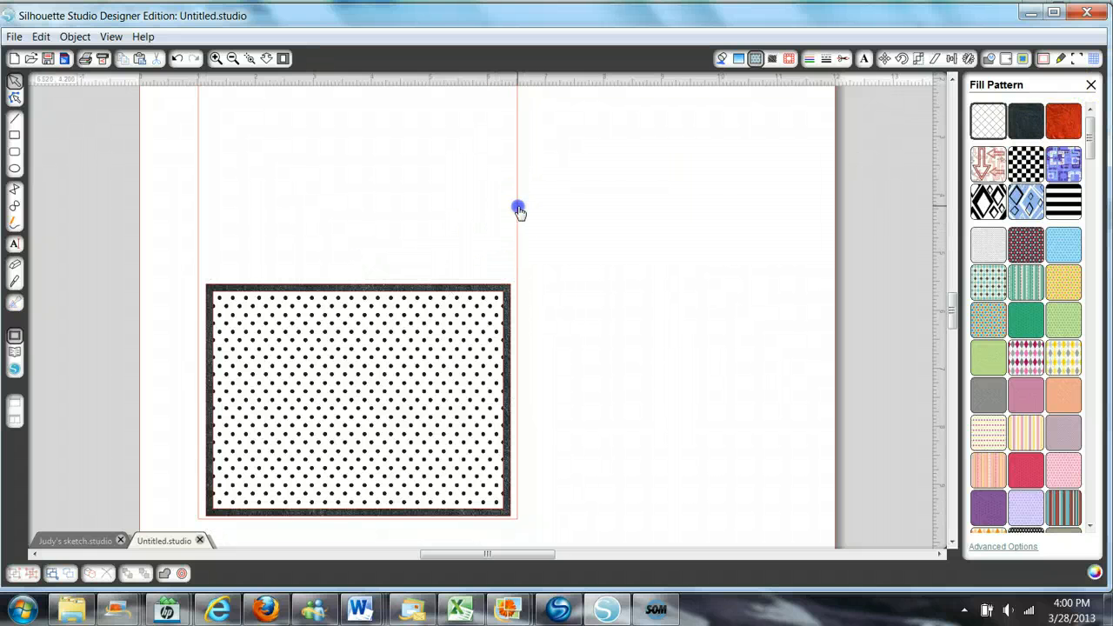
pyautogui.click(1063, 121)
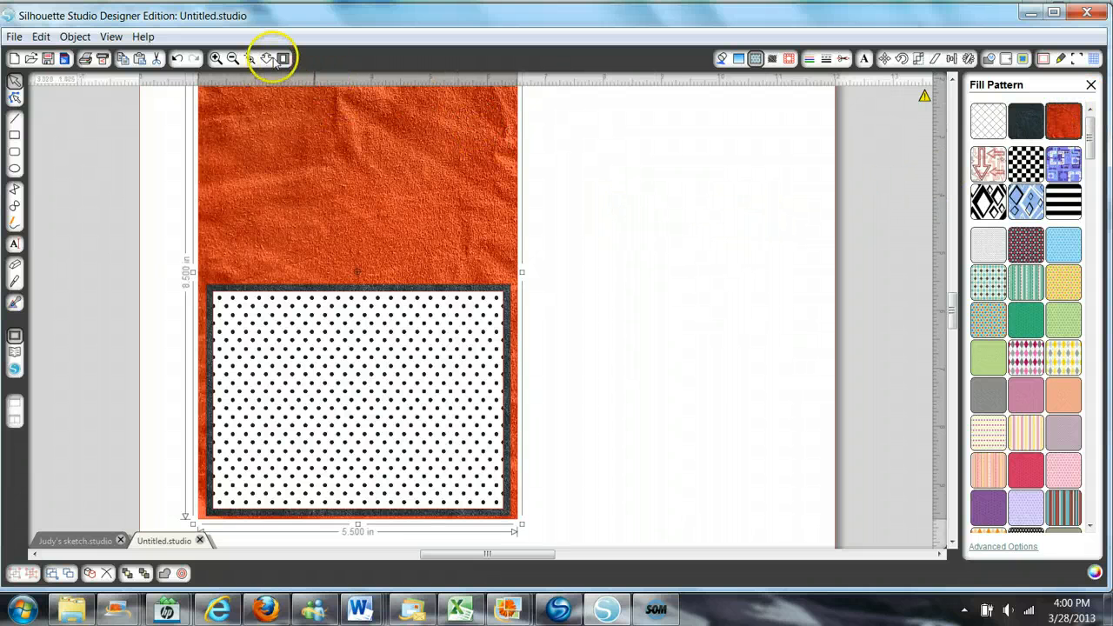
pyautogui.click(266, 58)
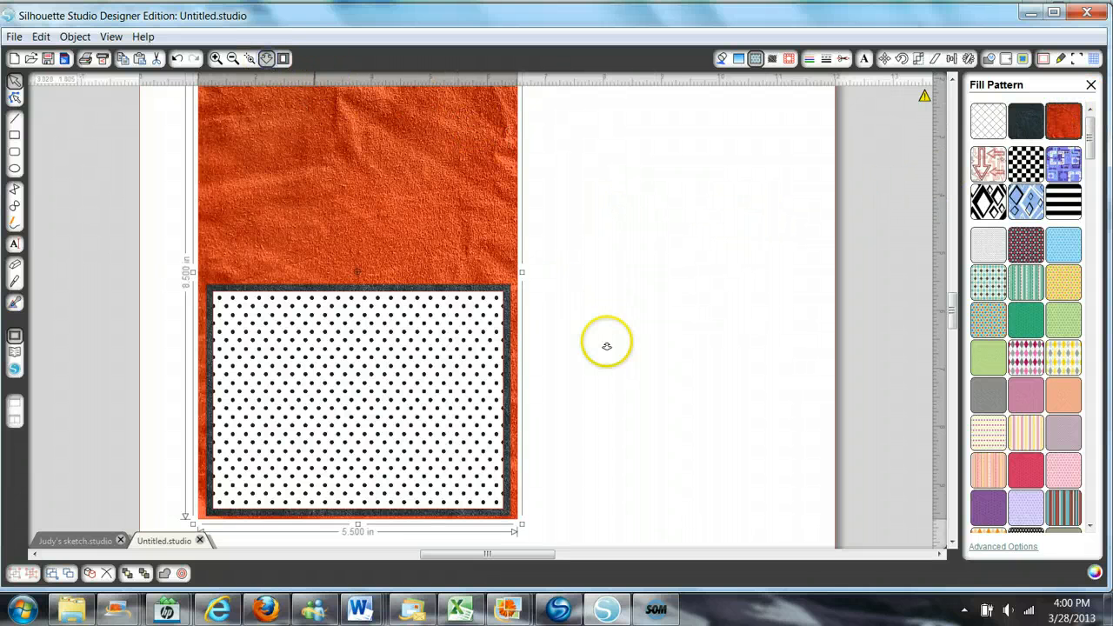
pyautogui.moveTo(606, 340); pyautogui.dragTo(618, 315)
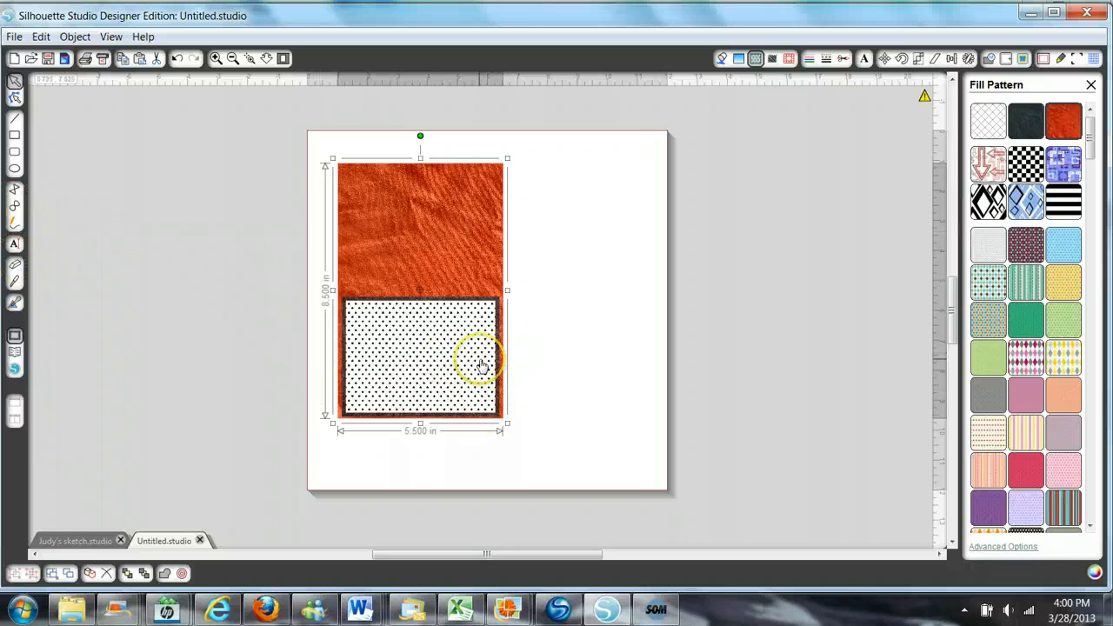
# - Remove the pattern fills from the card base and both mat rectangles, leaving them with a clear fill
pyautogui.click(558, 247)
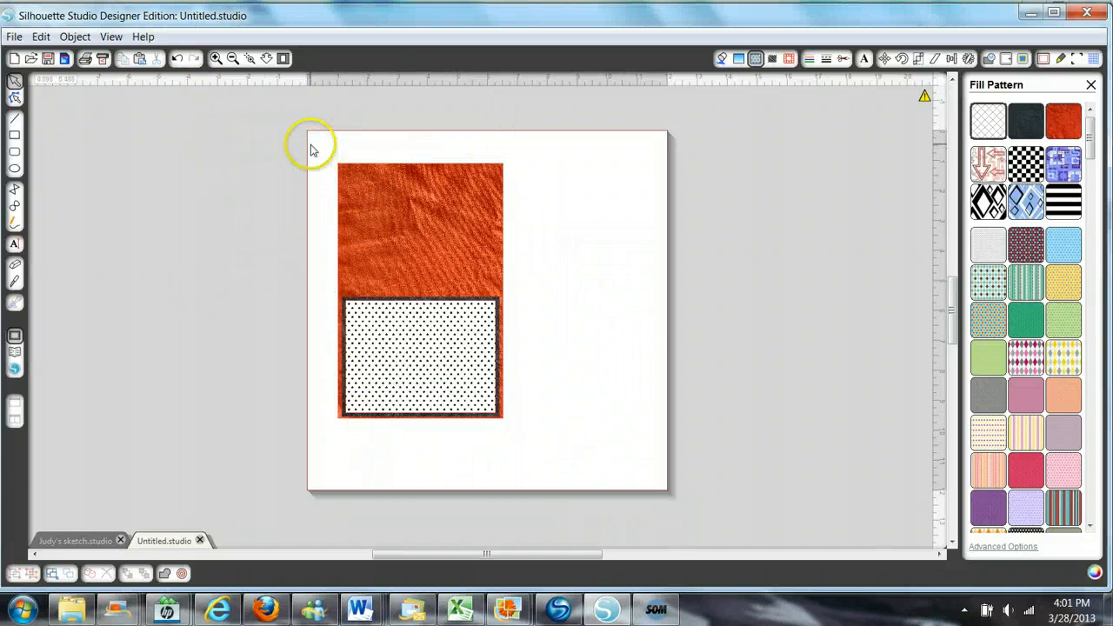
pyautogui.moveTo(322, 141); pyautogui.dragTo(495, 445)
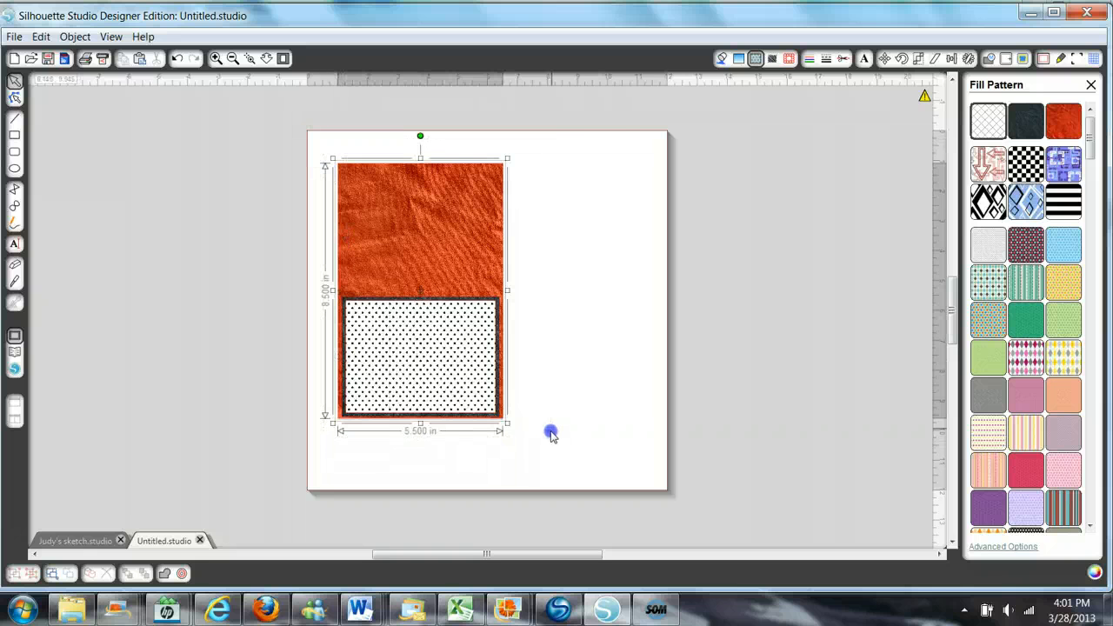
pyautogui.click(722, 58)
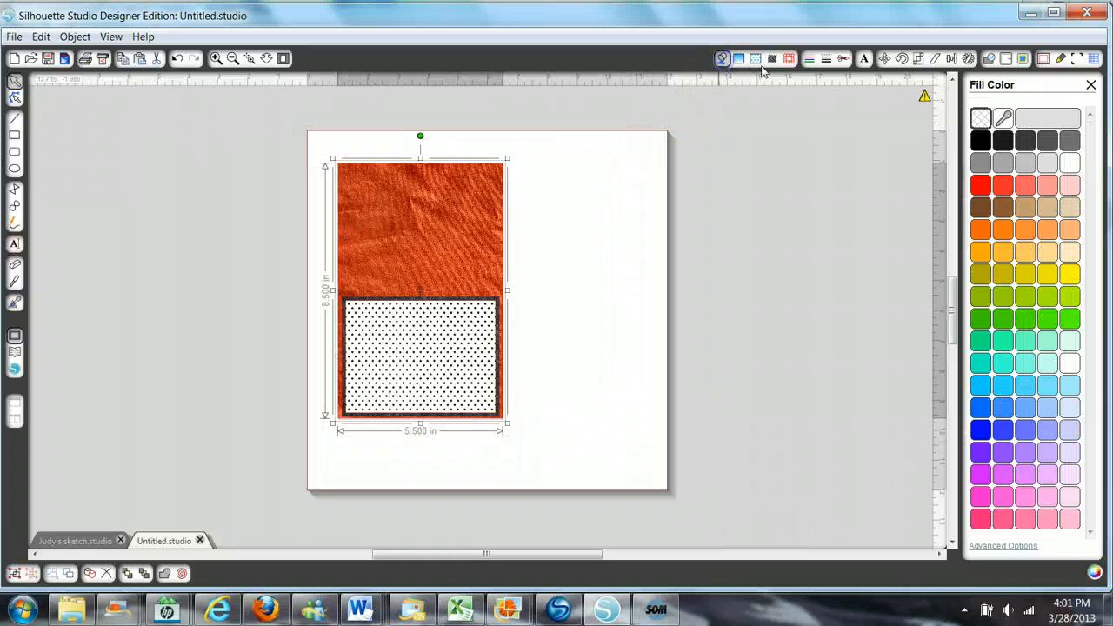
pyautogui.click(980, 117)
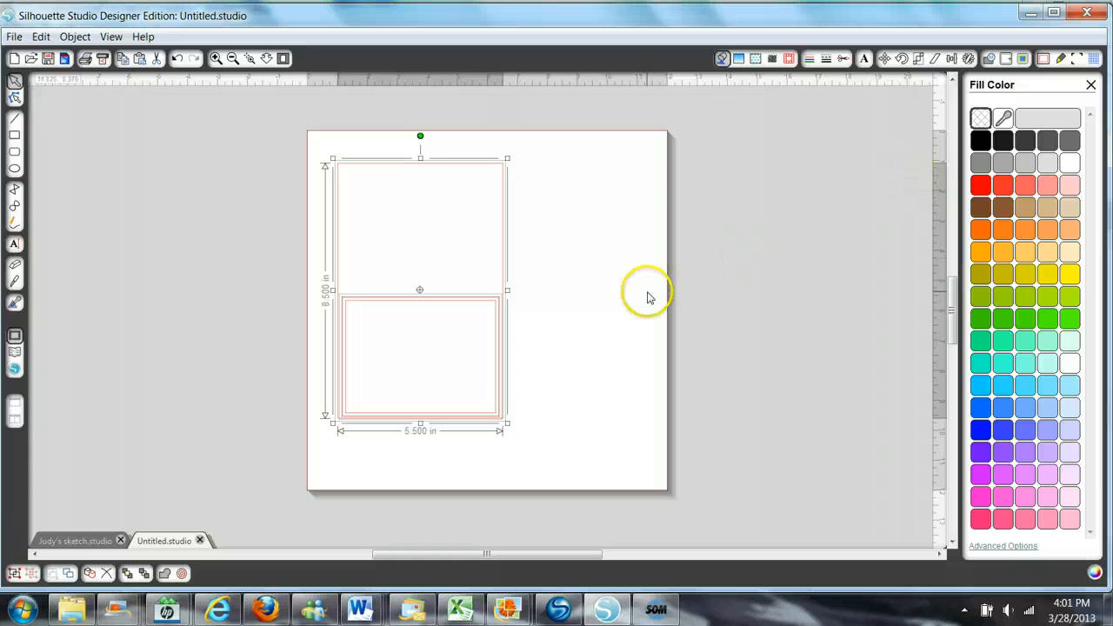
pyautogui.click(636, 302)
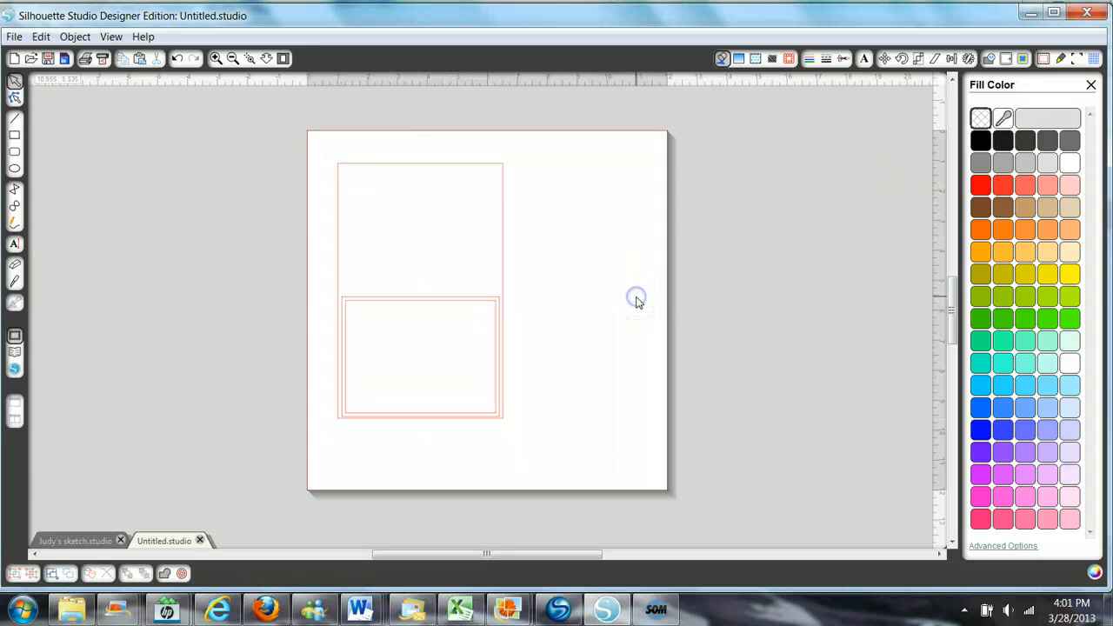
# - Try moving the inner 5 by 3.75 in rectangle away from the card base, and undo the move
pyautogui.click(438, 311)
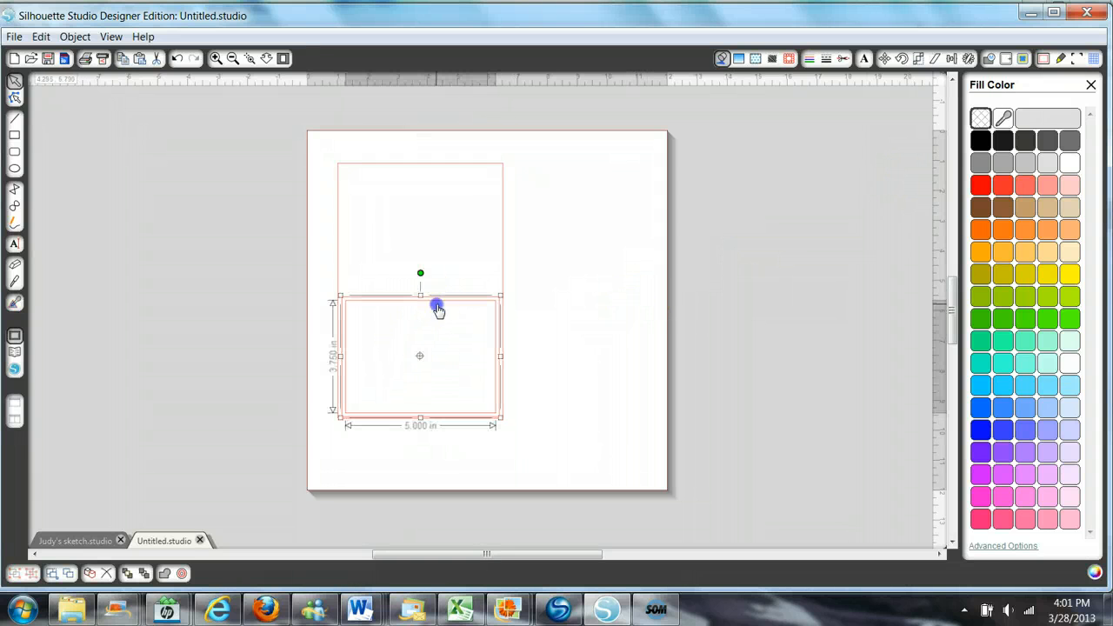
pyautogui.keyDown('shift'); pyautogui.click(469, 171); pyautogui.keyUp('shift')
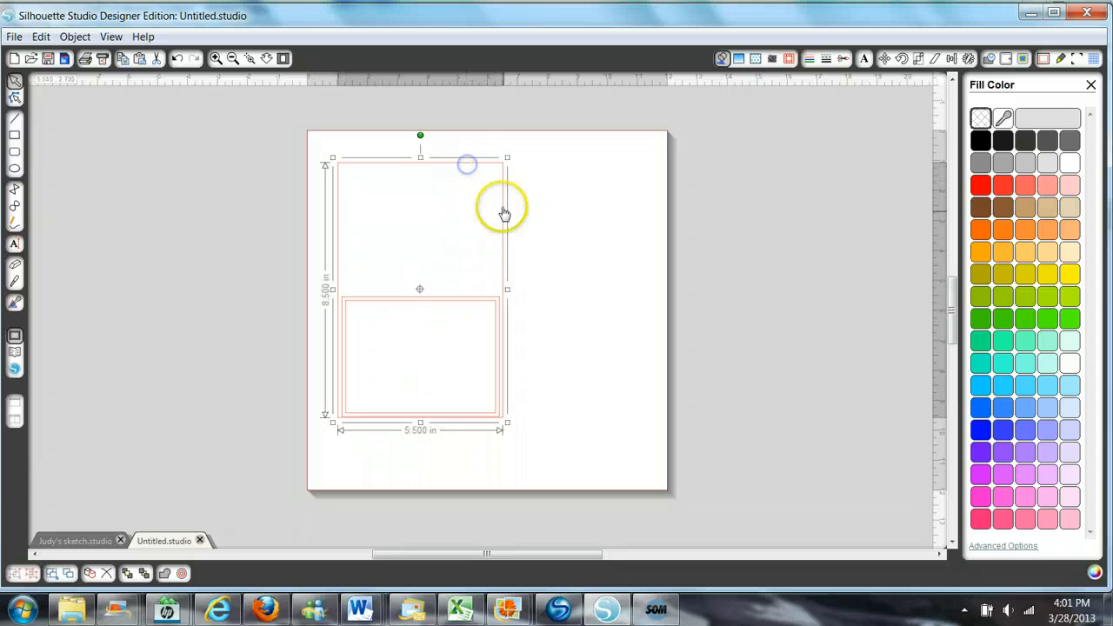
pyautogui.click(498, 304)
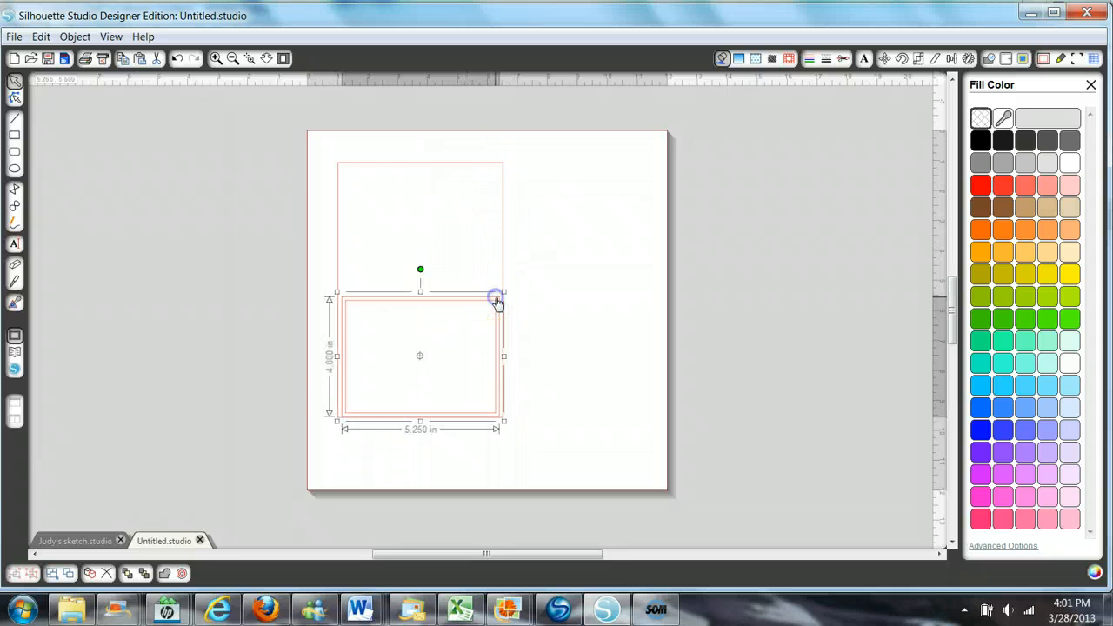
pyautogui.moveTo(463, 311); pyautogui.dragTo(728, 280)
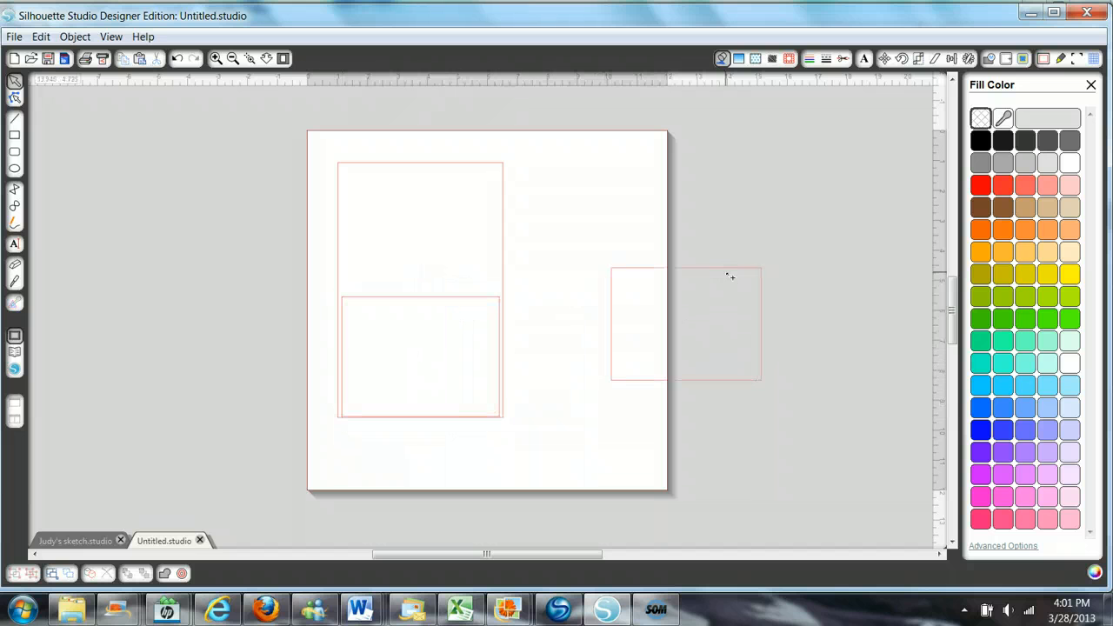
pyautogui.hotkey('ctrl', 'z')
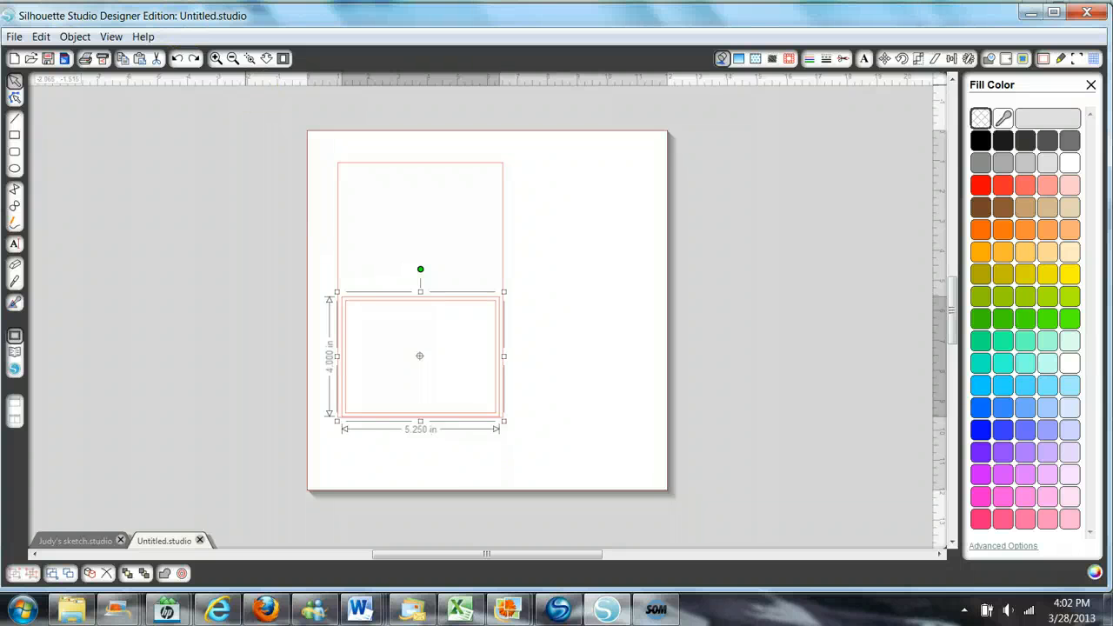
# - Save the card layout to the library with the filename "5.5 x 4.25 base card" and fill in the artist name
pyautogui.click(13, 38)
pyautogui.click(13, 39)
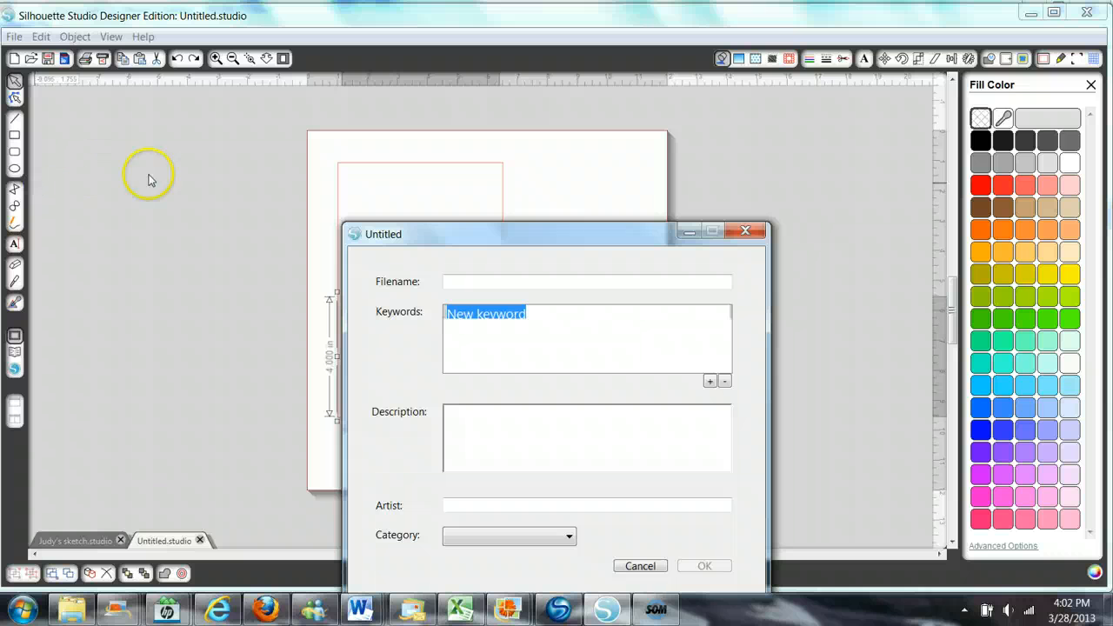
pyautogui.click(449, 283)
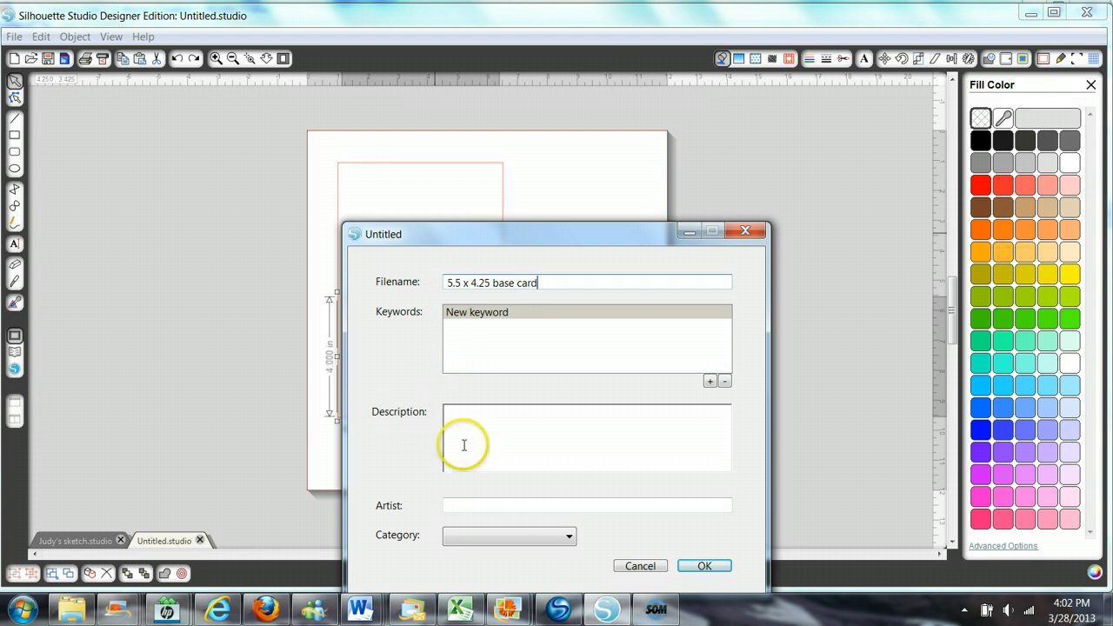
pyautogui.click(448, 503)
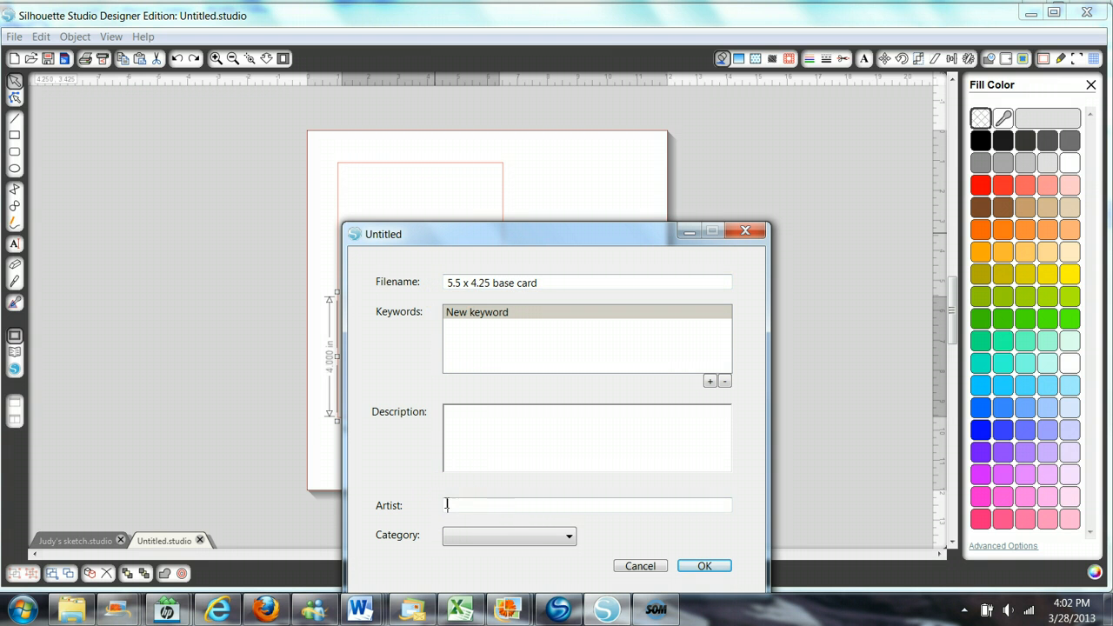
pyautogui.click(709, 566)
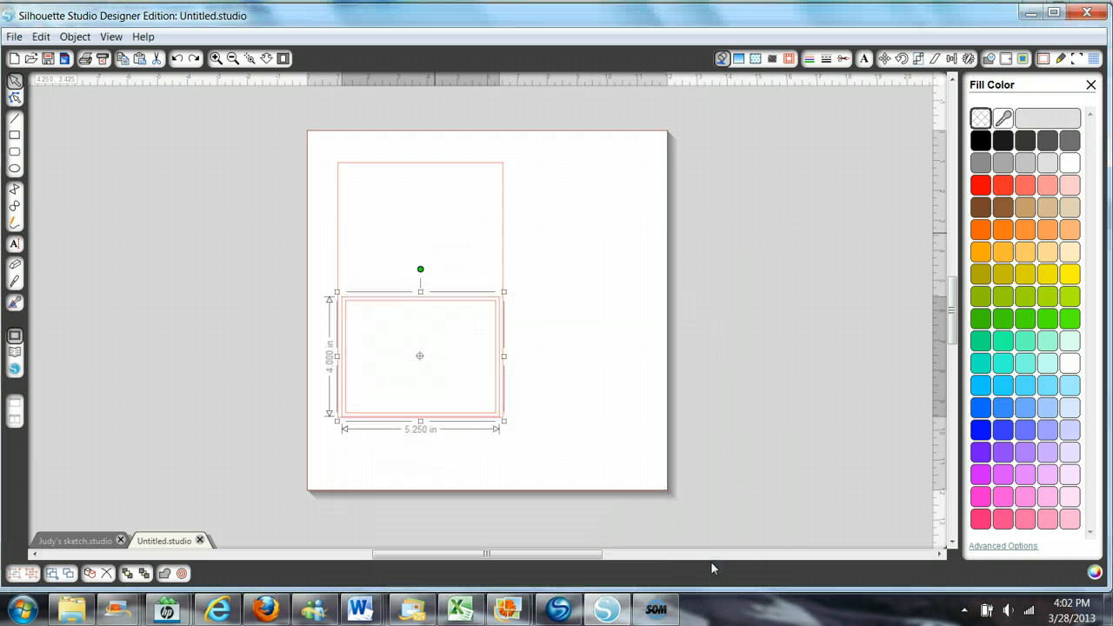
pyautogui.click(654, 502)
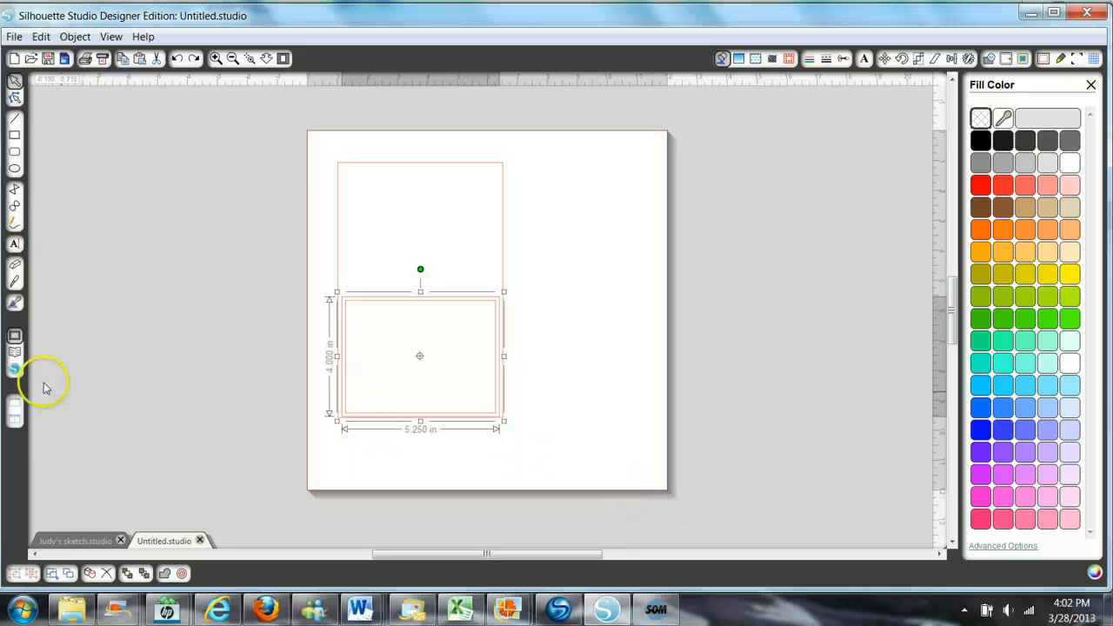
# - Move the 5.5 x 4.25 base card design from My Own Designs to the library's Cards folder, and close the library
pyautogui.click(14, 351)
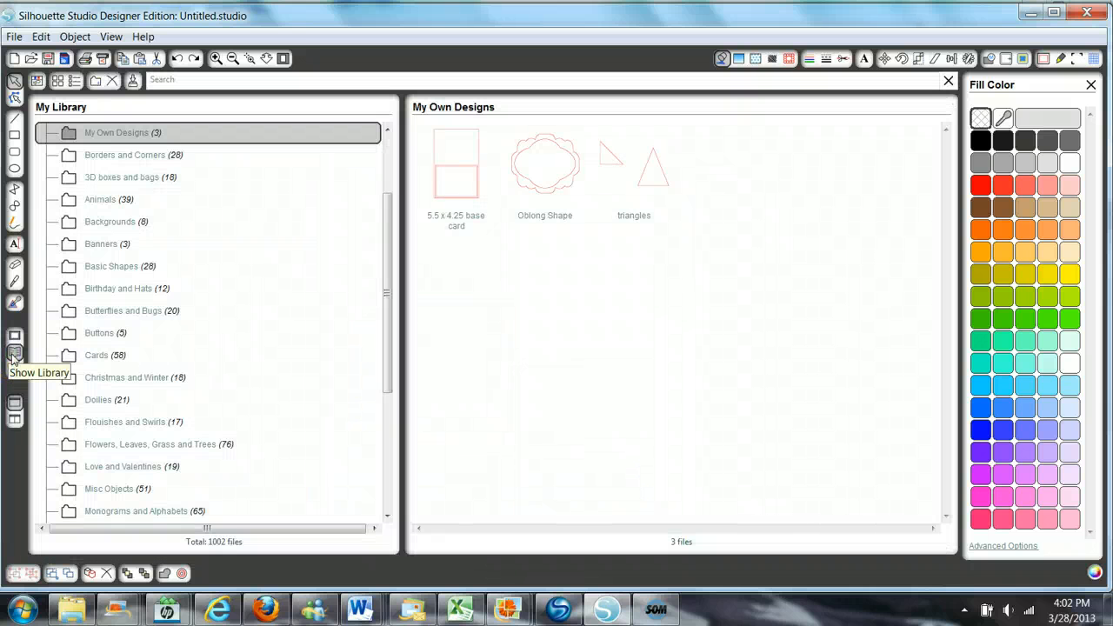
pyautogui.click(266, 58)
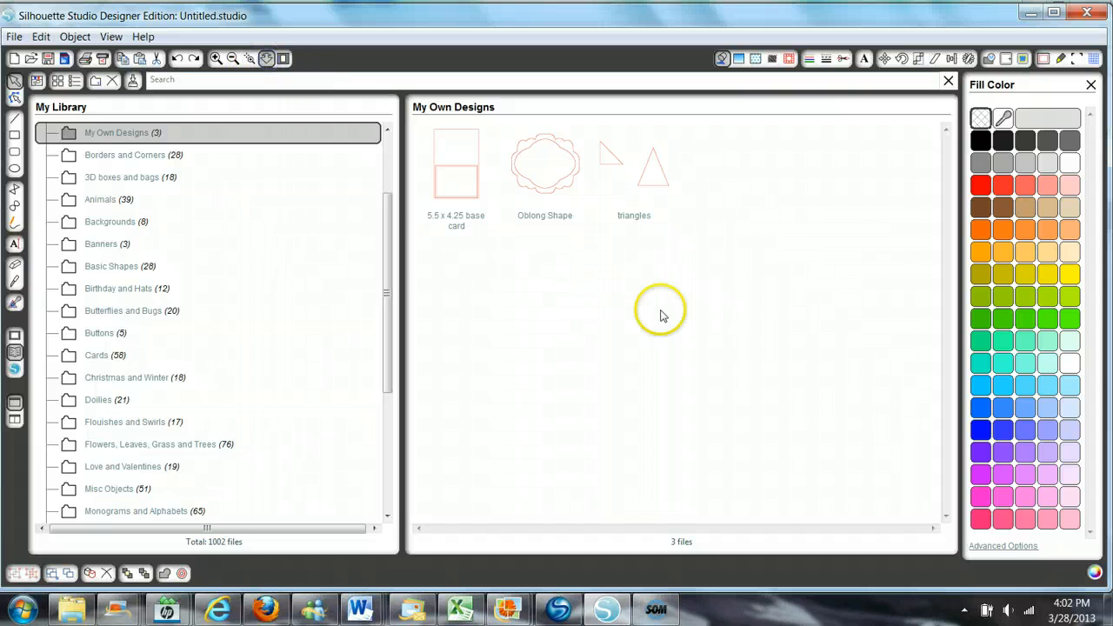
pyautogui.click(636, 246)
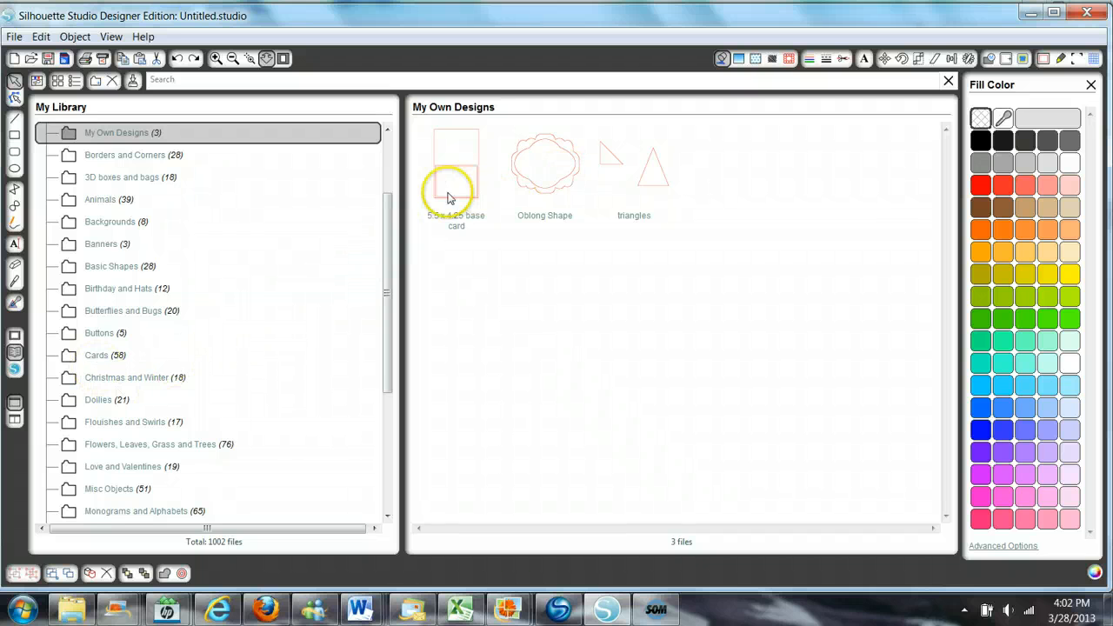
pyautogui.moveTo(458, 203); pyautogui.dragTo(130, 349)
pyautogui.moveTo(461, 178); pyautogui.dragTo(90, 357)
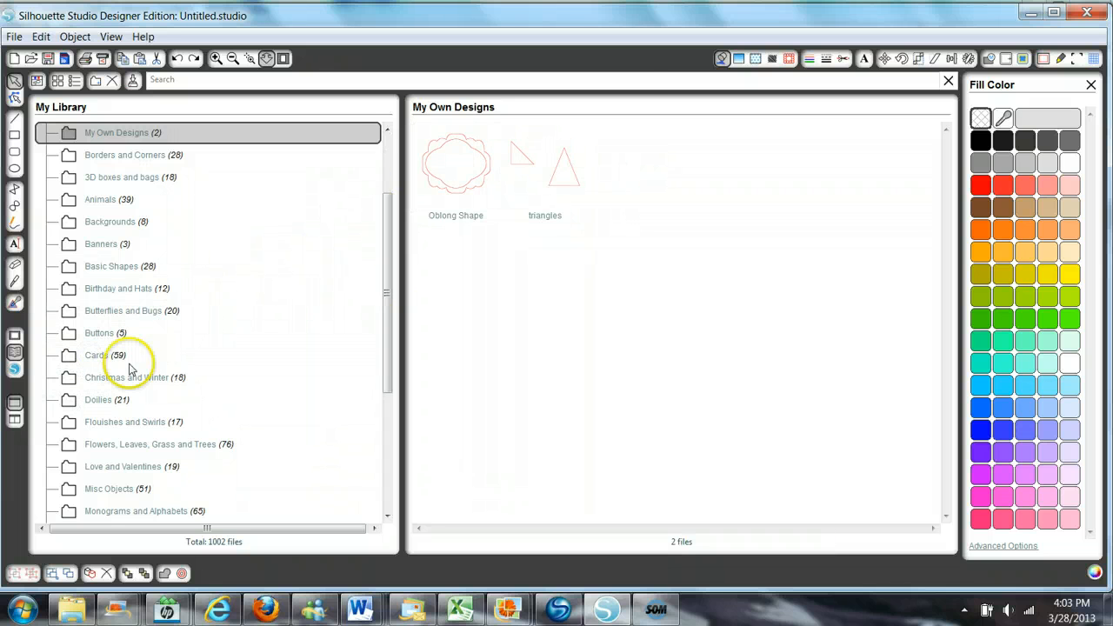
pyautogui.click(946, 82)
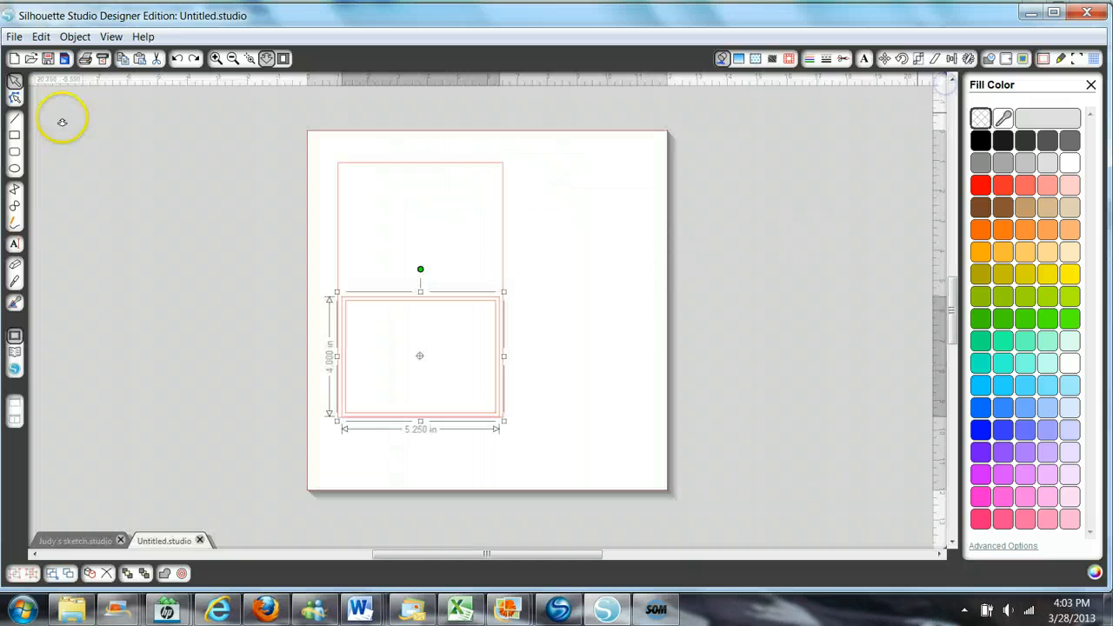
# - Create a new drawing and insert the 5.5 x 4.25 base card from the library's Cards folder
pyautogui.click(12, 60)
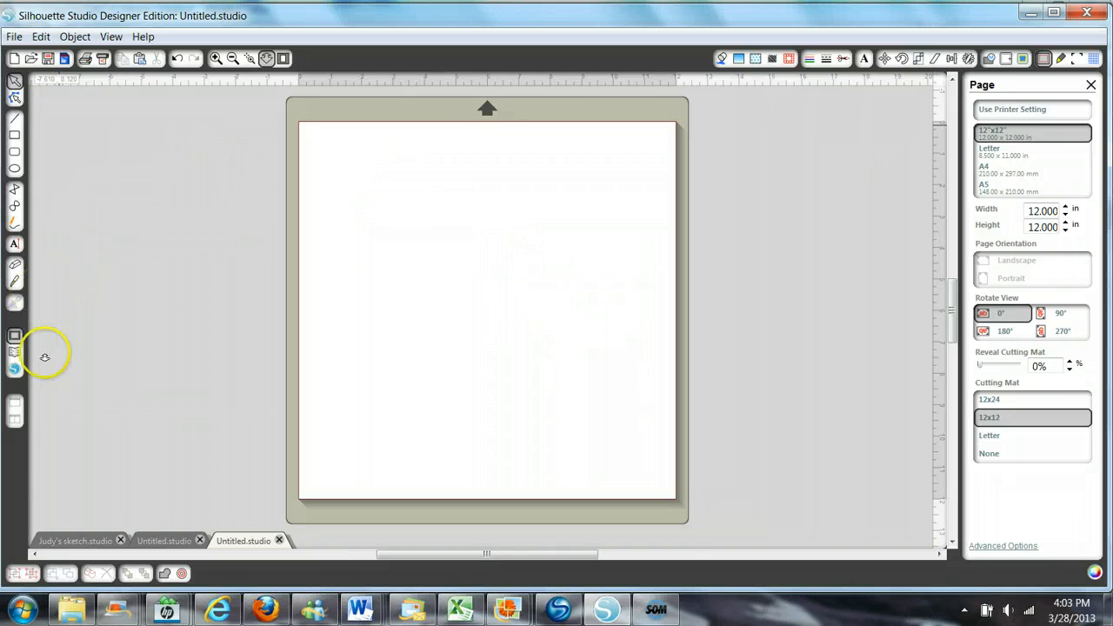
pyautogui.click(16, 352)
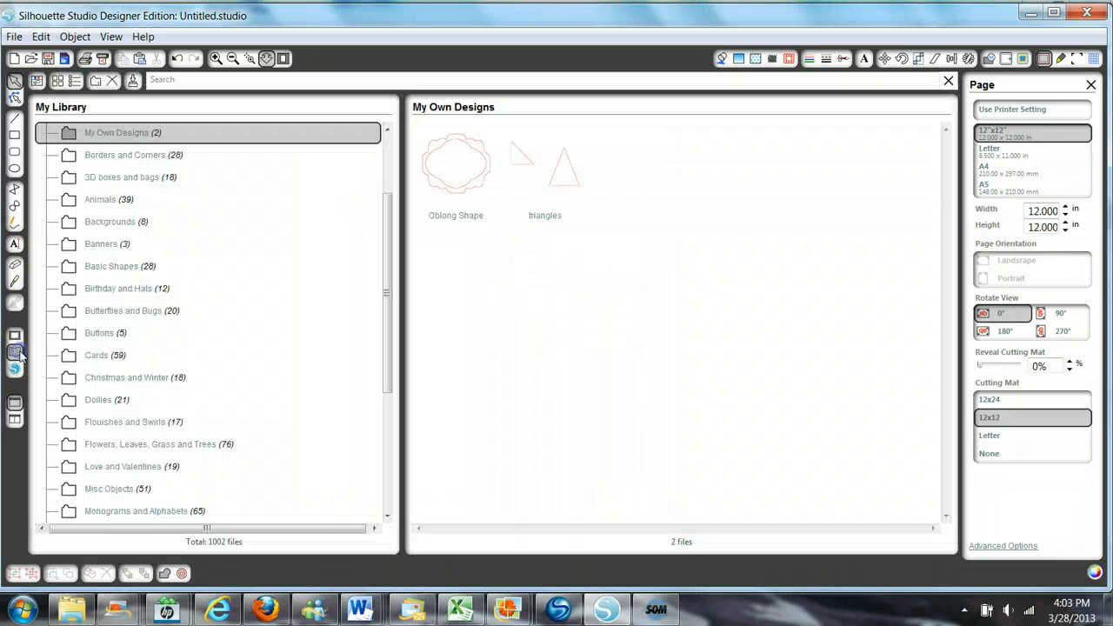
pyautogui.click(92, 356)
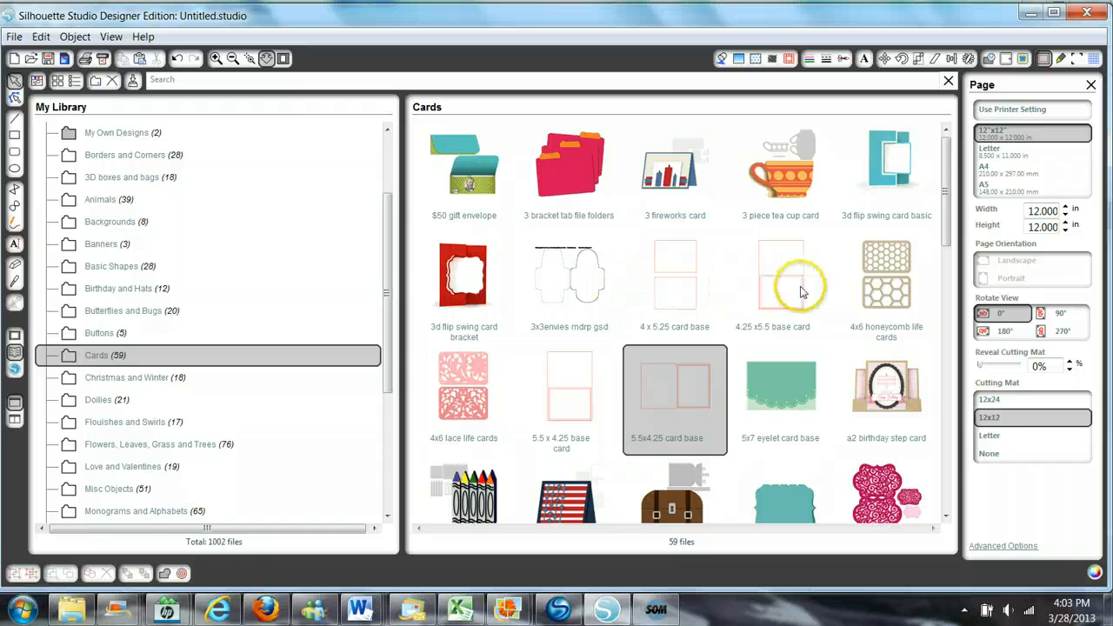
pyautogui.click(557, 389)
pyautogui.doubleClick(557, 388)
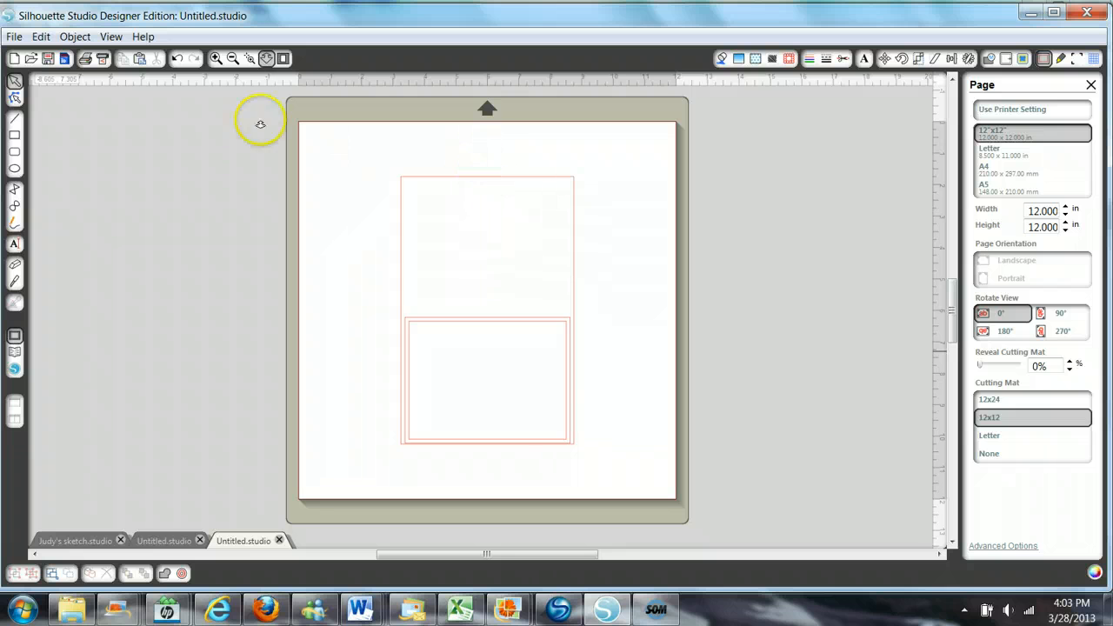
# - Move the grouped card layout up and to the right on the page, and keep it selected
pyautogui.moveTo(304, 217); pyautogui.dragTo(325, 241)
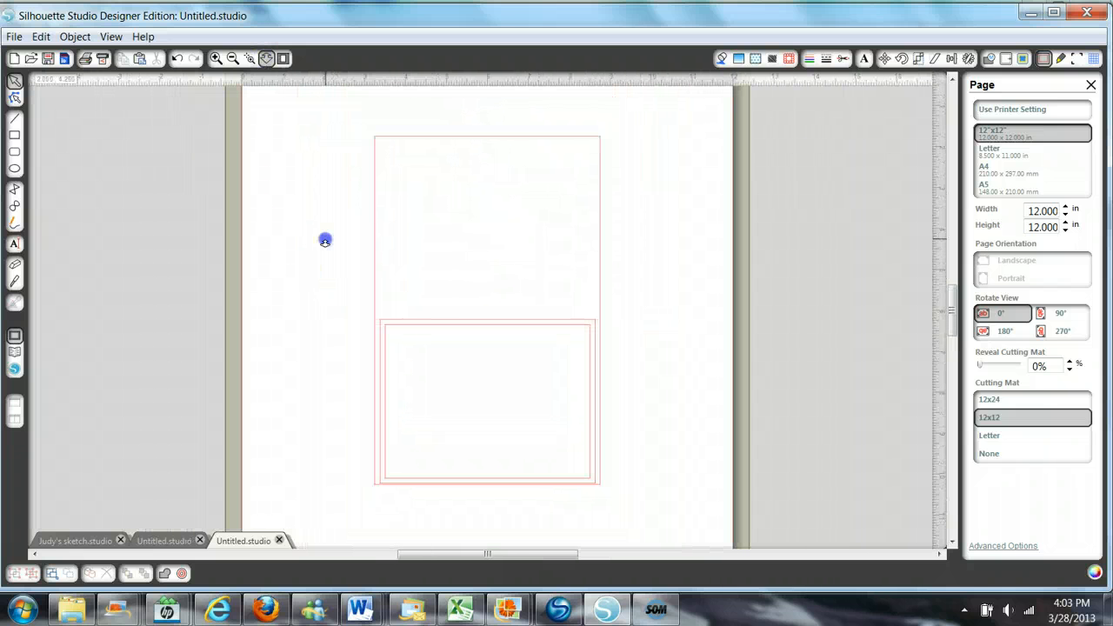
pyautogui.click(373, 255)
pyautogui.moveTo(374, 254); pyautogui.dragTo(467, 227)
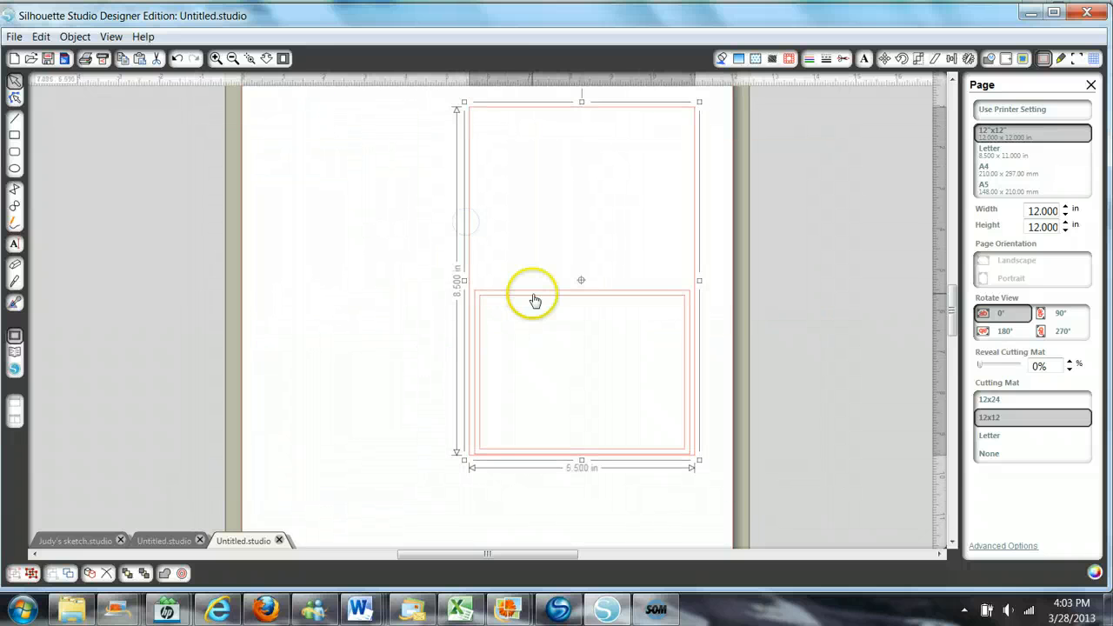
pyautogui.click(530, 296)
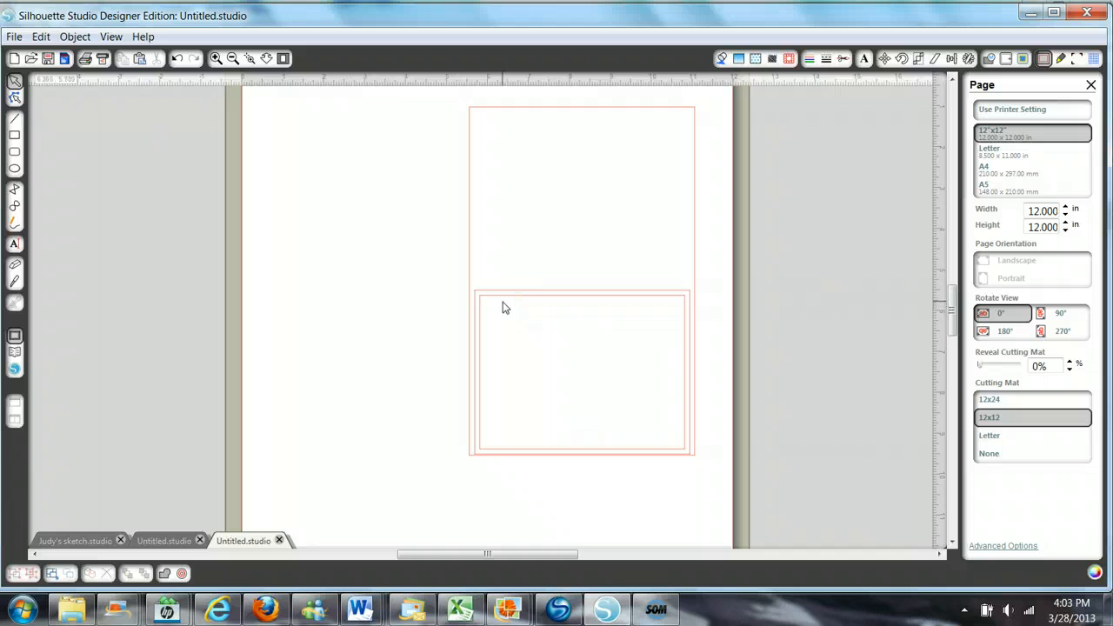
pyautogui.click(505, 305)
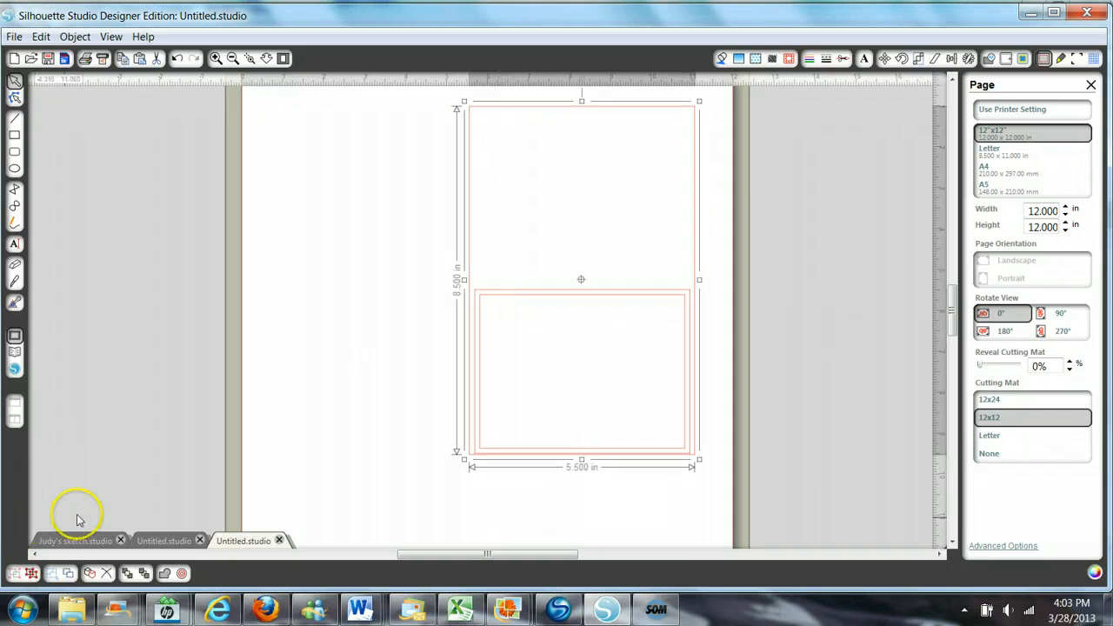
# - Move the grouped card layout left and slightly down toward the page's middle, and ungroup it into separate shapes
pyautogui.moveTo(569, 300); pyautogui.dragTo(463, 310)
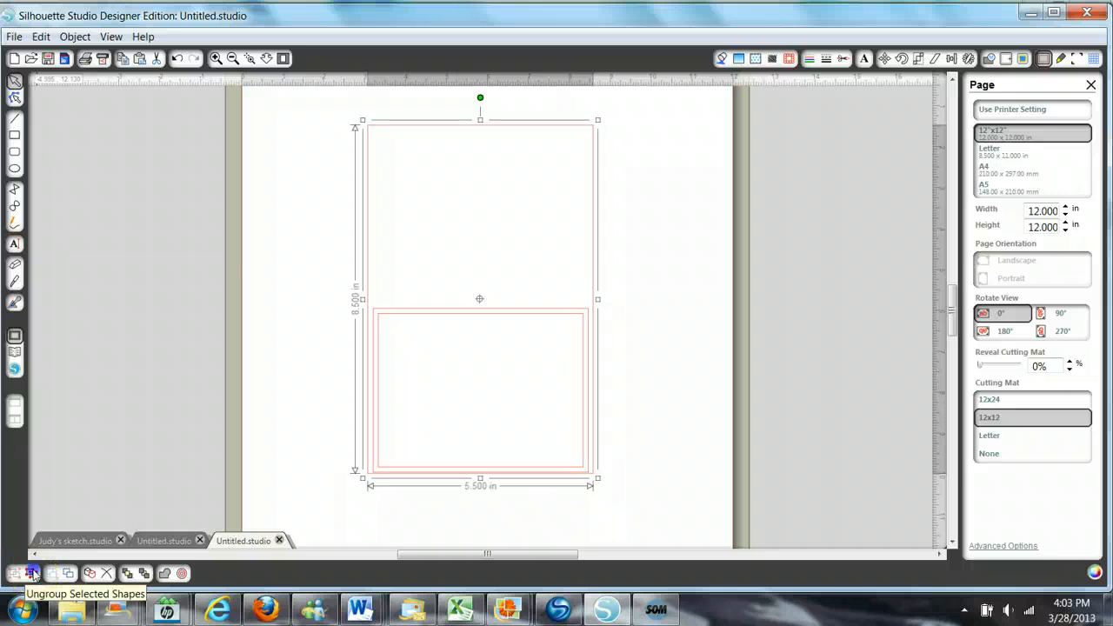
pyautogui.click(32, 573)
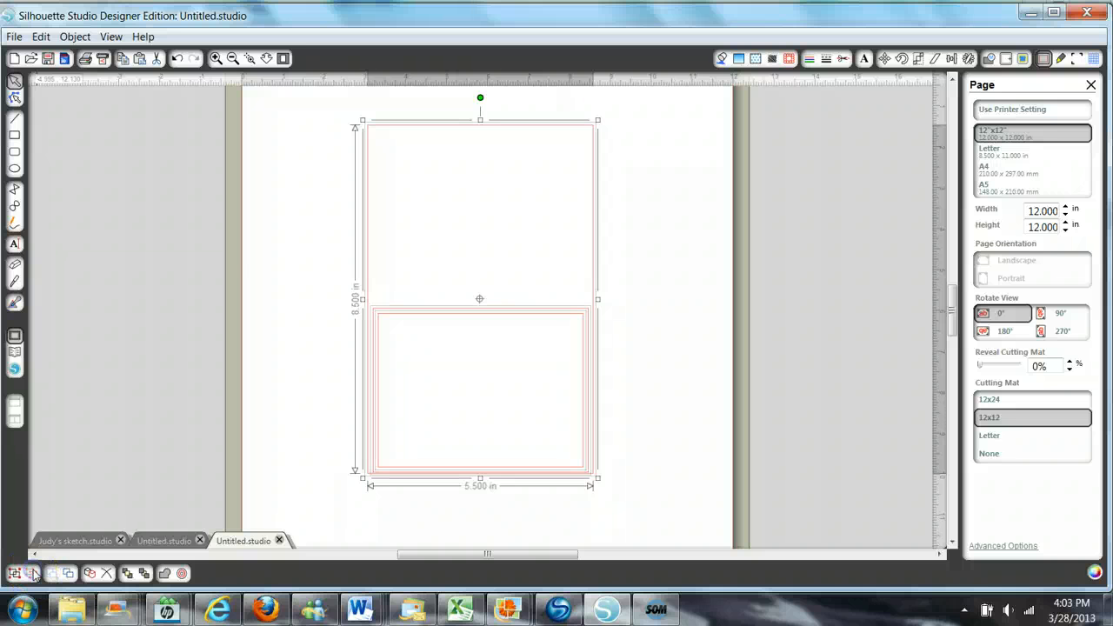
pyautogui.click(502, 391)
# - Open the library and browse the designs in its Basic Shapes folder
pyautogui.click(14, 351)
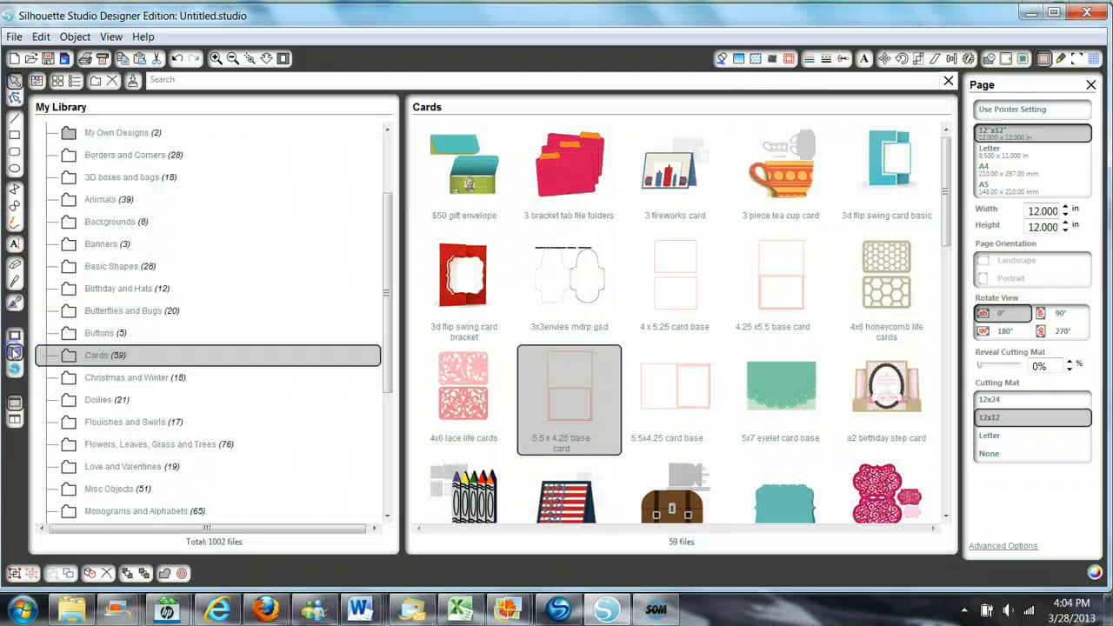
pyautogui.click(104, 268)
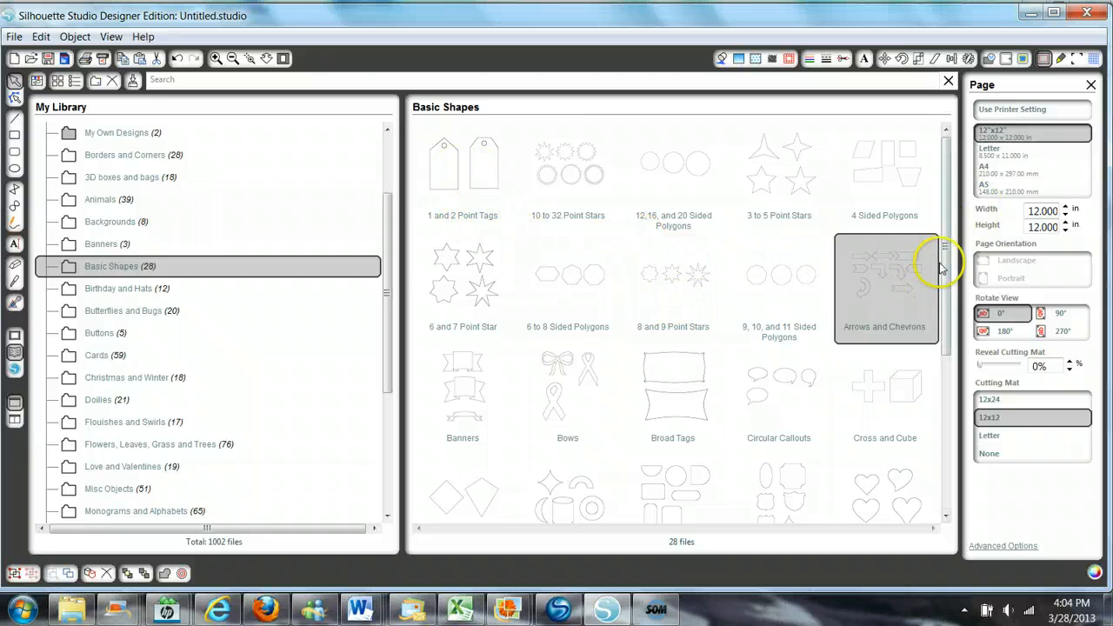
pyautogui.moveTo(944, 236)
pyautogui.mouseDown()
pyautogui.moveTo(945, 250)
pyautogui.moveTo(944, 229)
pyautogui.mouseUp()
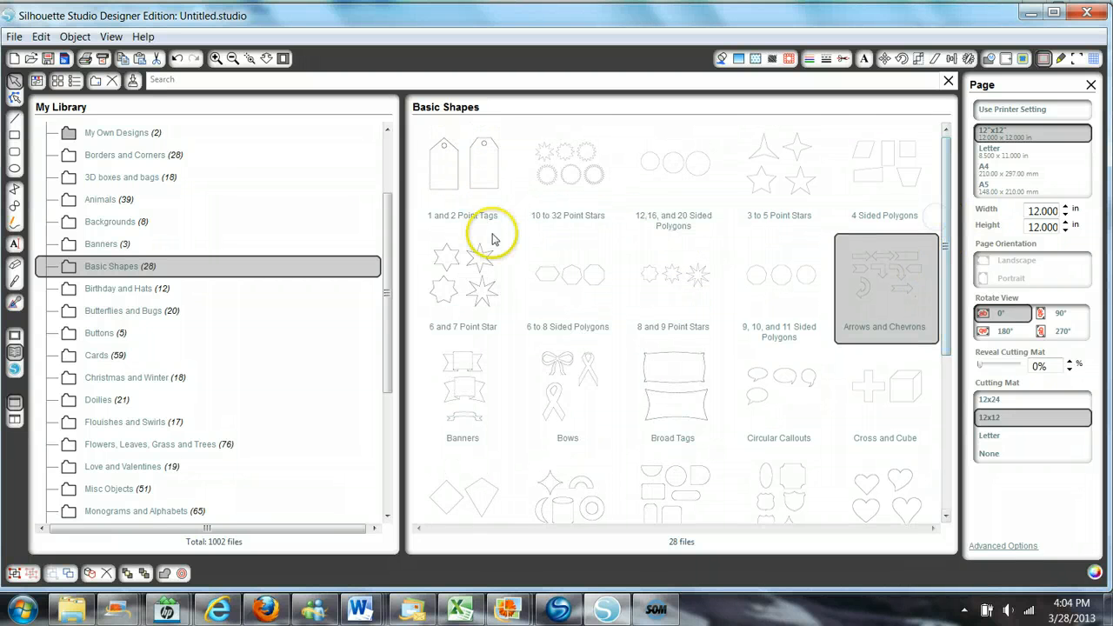